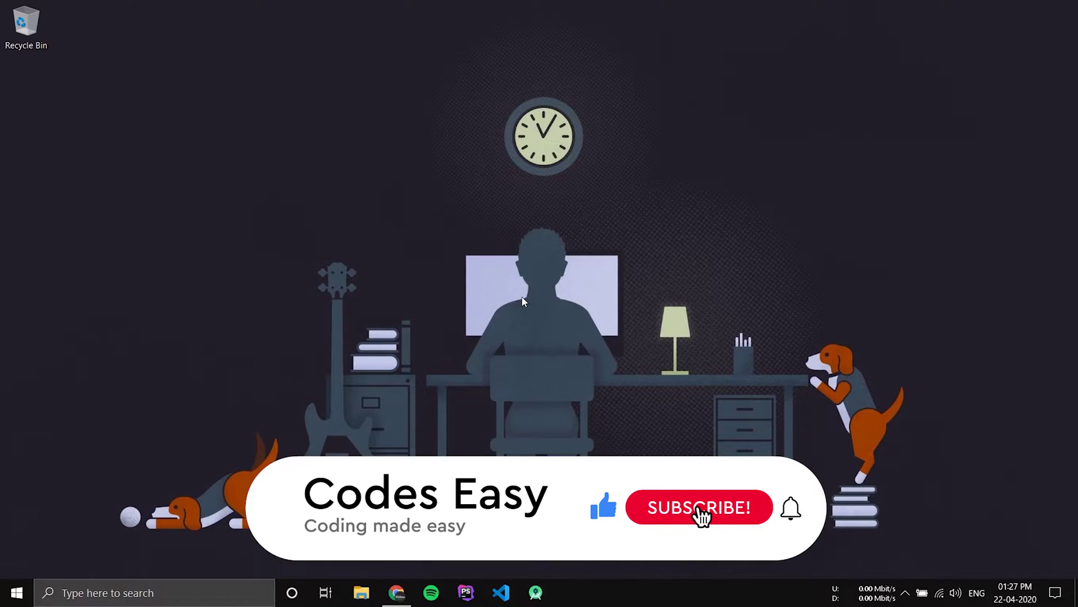
- Open the empty Applications folder as the Visual Studio Code workspace
left_click(502, 591)
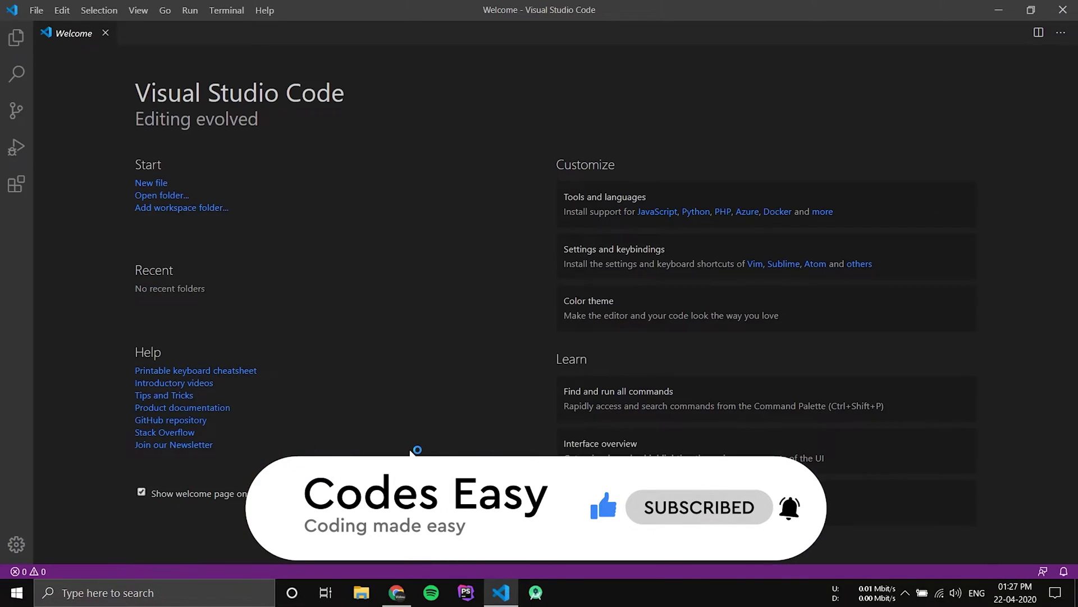
left_click(159, 196)
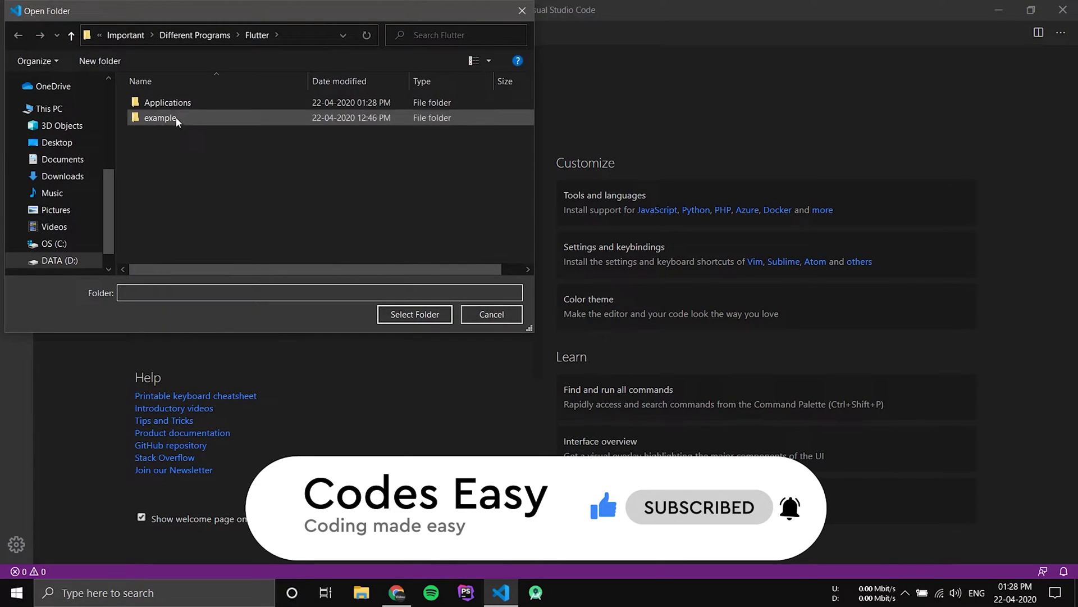
double_click(180, 103)
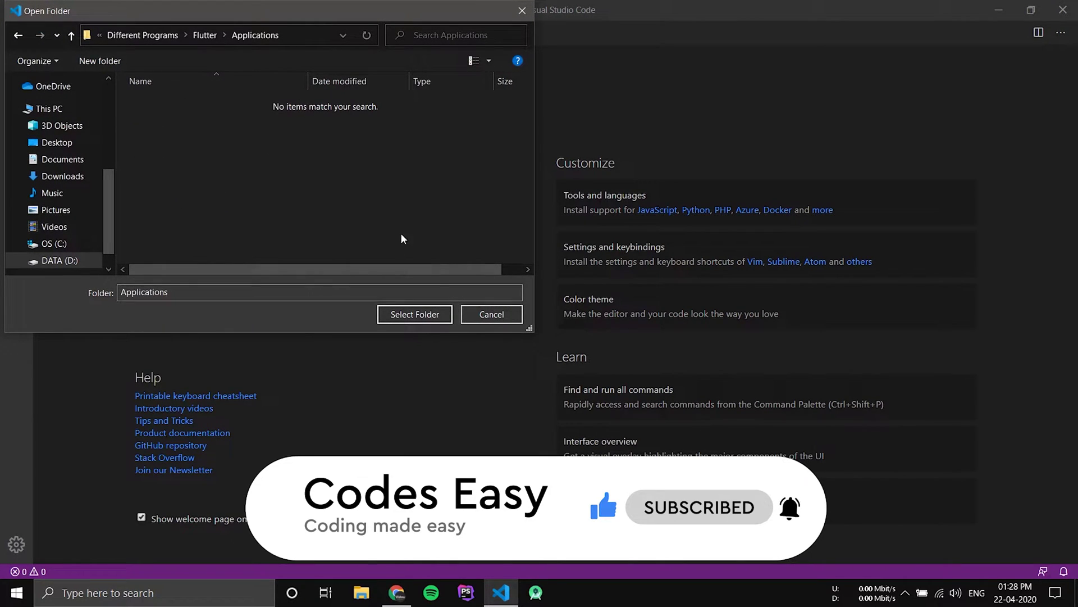
left_click(411, 313)
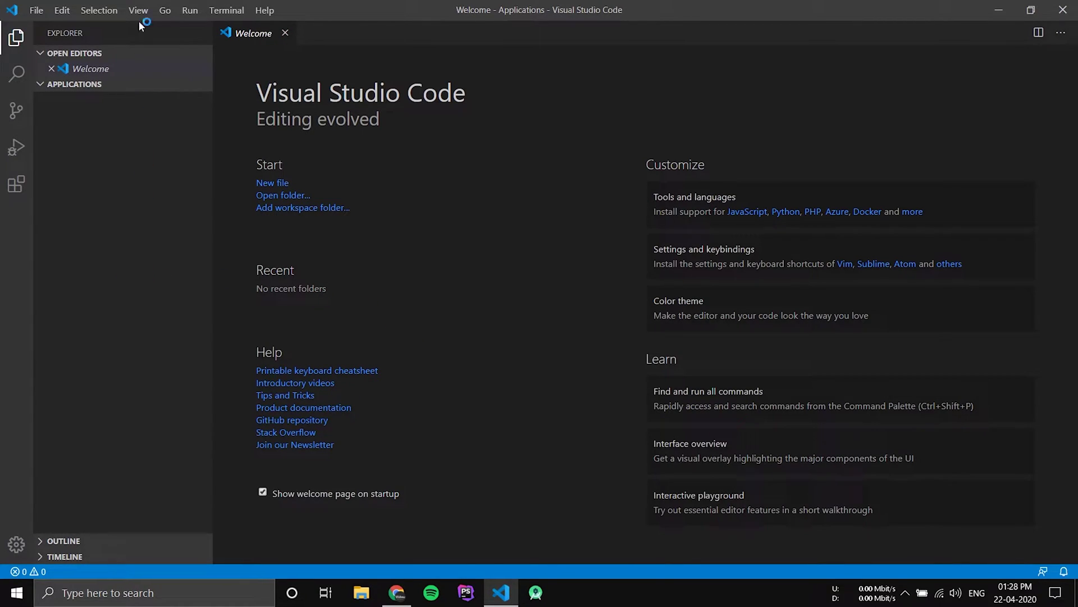
- In a new, cleared terminal, run flutter create webviewexaple
left_click(226, 10)
left_click(281, 38)
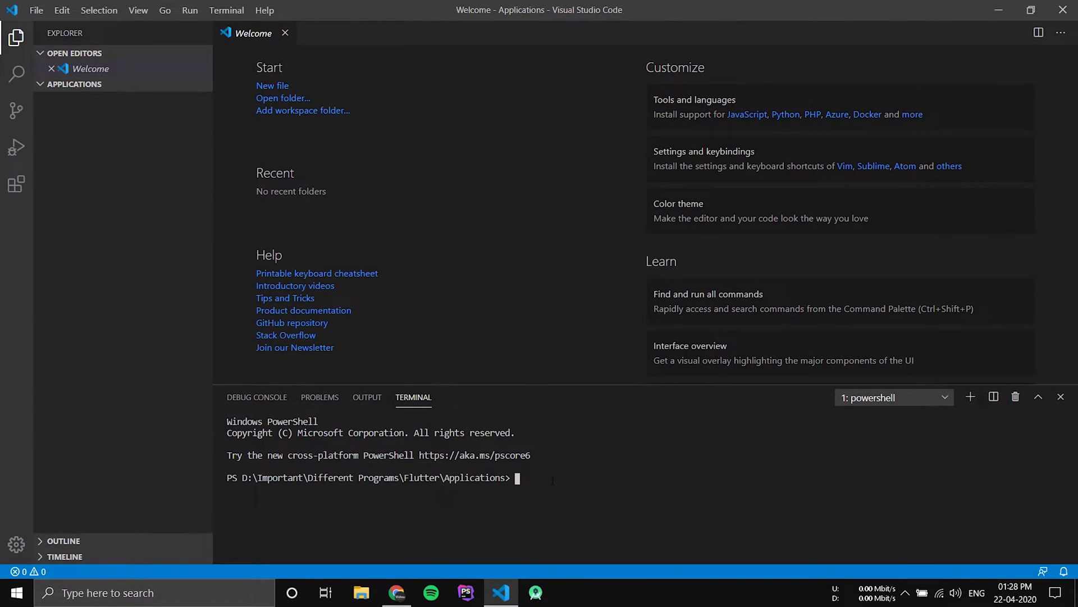
key("ctrl+l")
type("flutter")
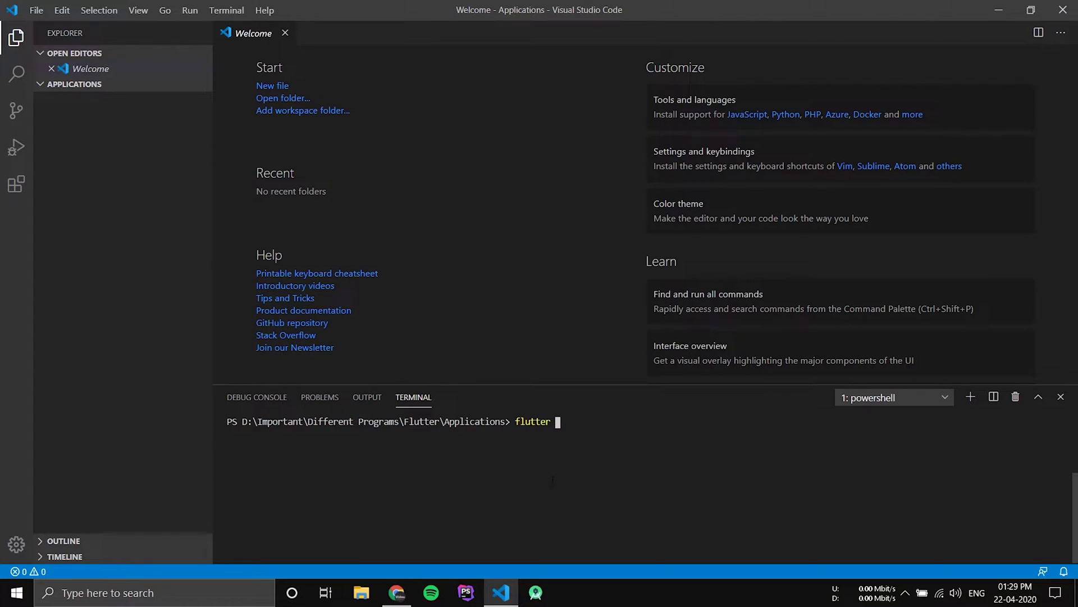
type(" create w")
type("ebview")
type("exaple")
key("Return")
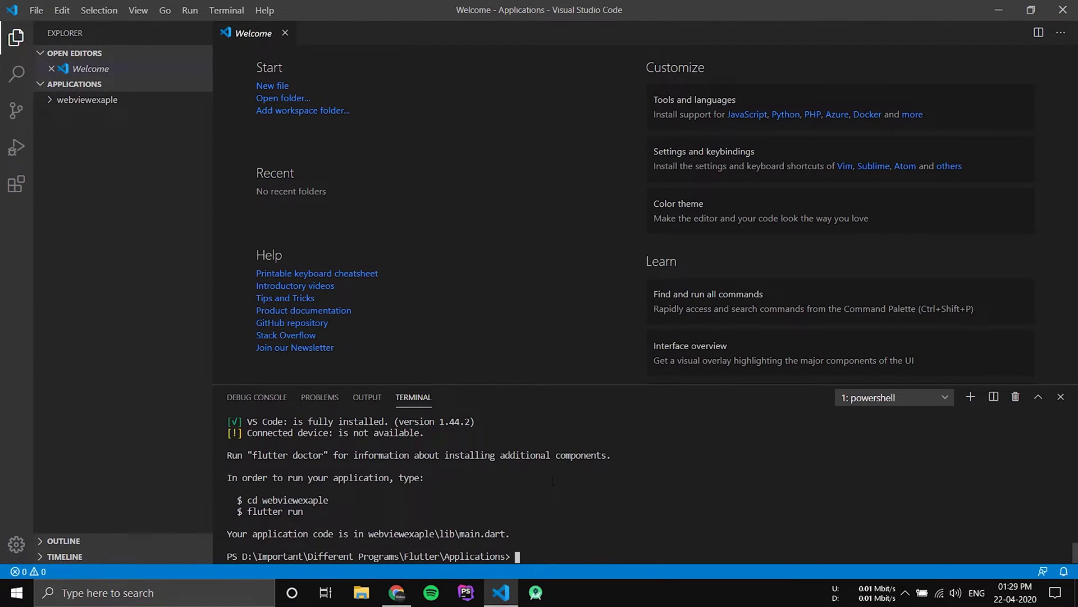
- Expand webviewexaple and its lib folder, then open main.dart
left_click(51, 103)
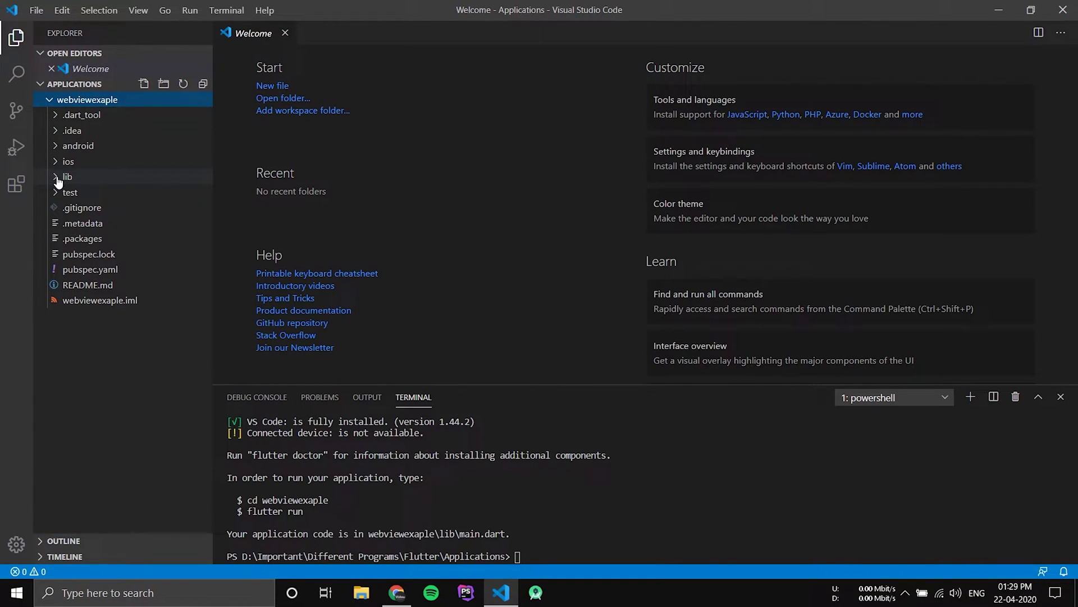
left_click(58, 179)
left_click(97, 194)
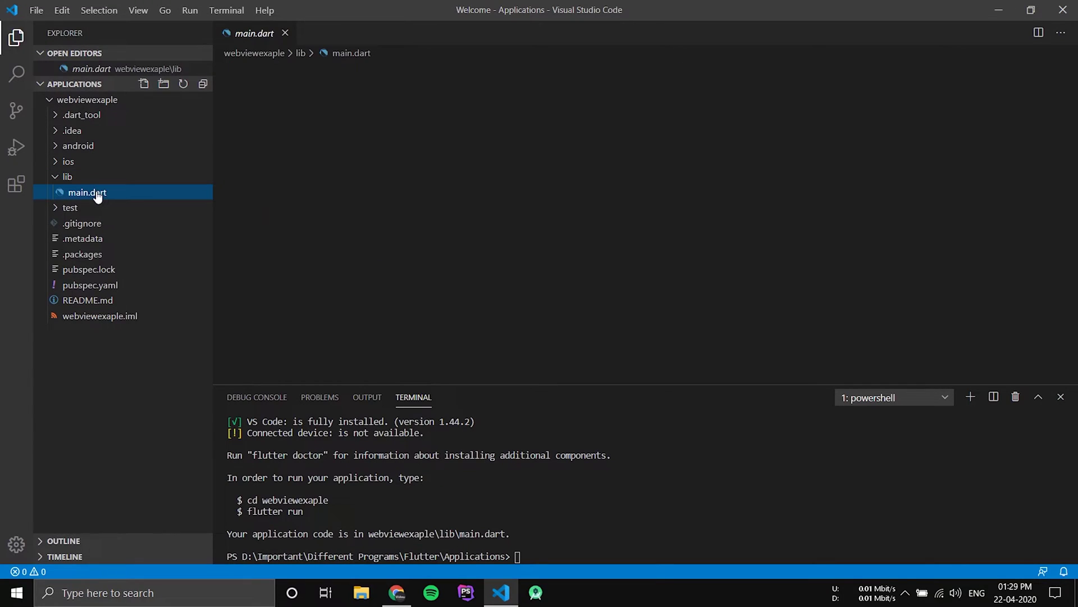
left_click(424, 281)
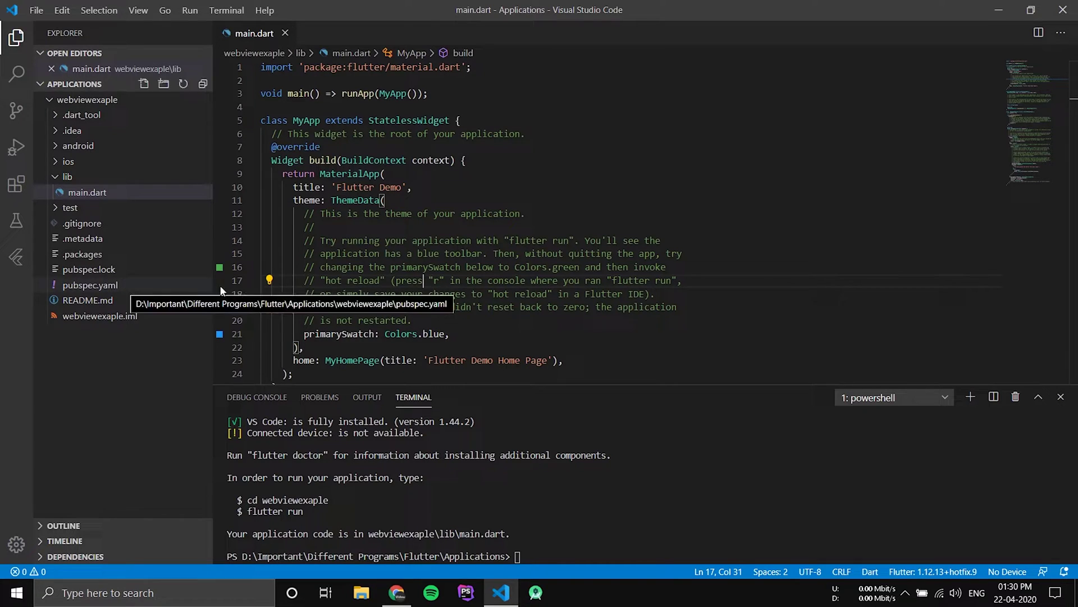
mouse_move(90, 286)
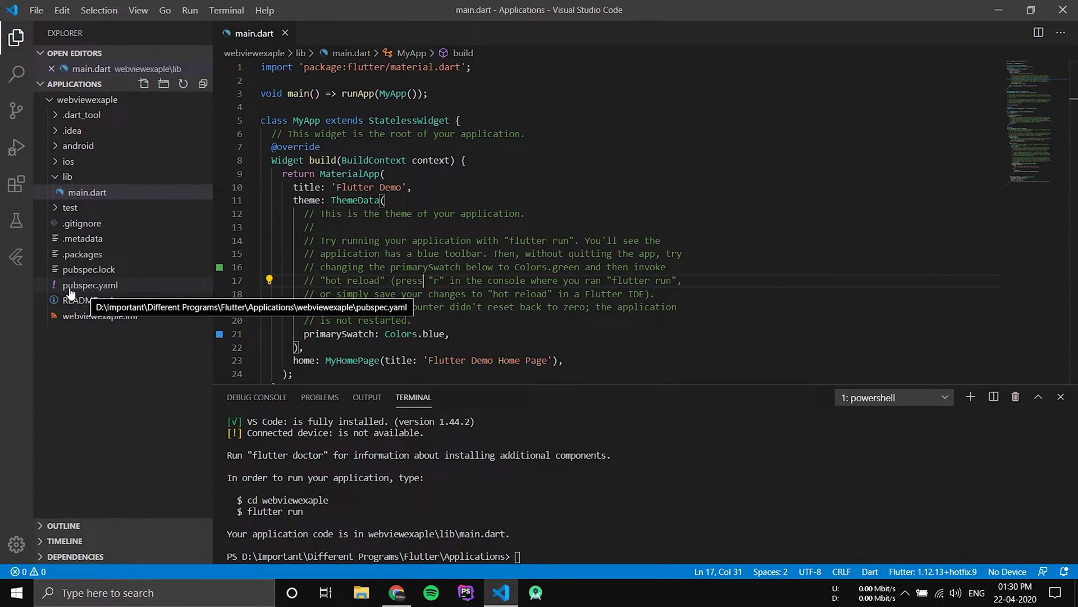
- In pubspec.yaml, add a webview_flutter: line after cupertino_icons under dependencies
left_click(116, 287)
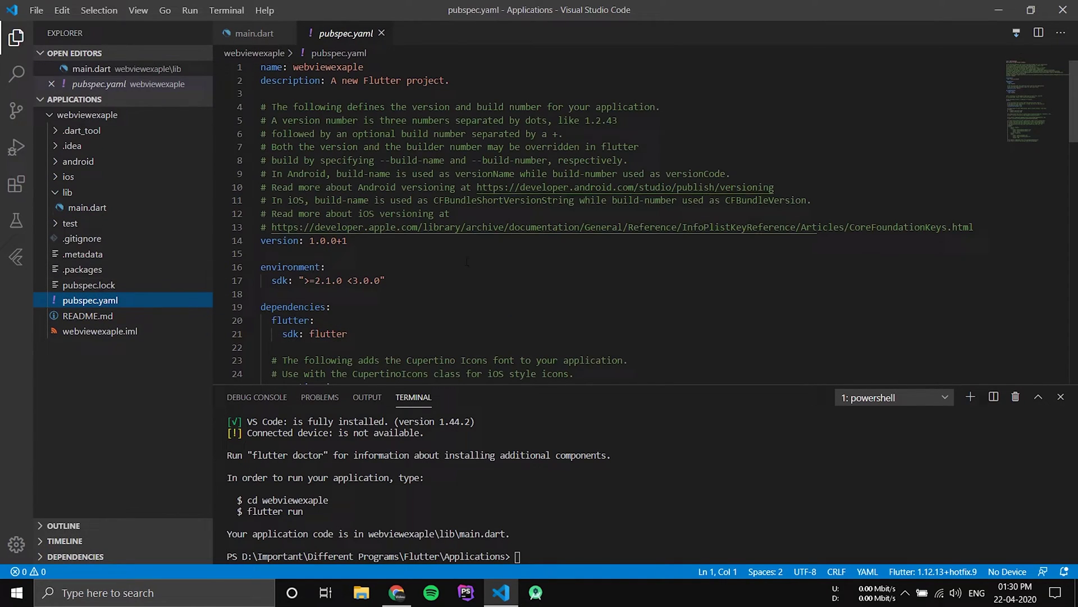
scroll(337, 312, "down", 2)
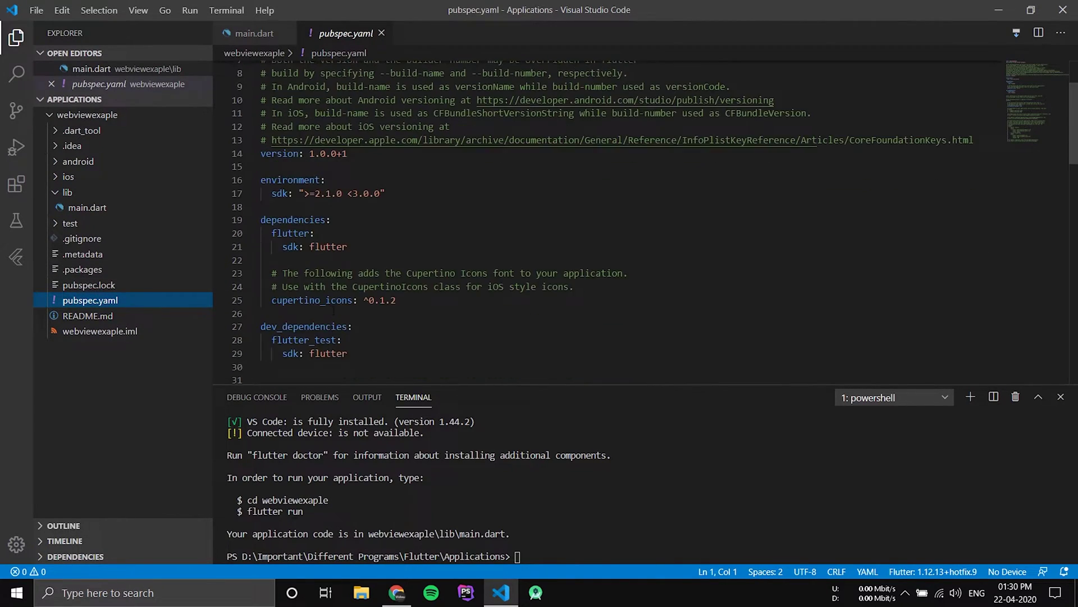
double_click(293, 219)
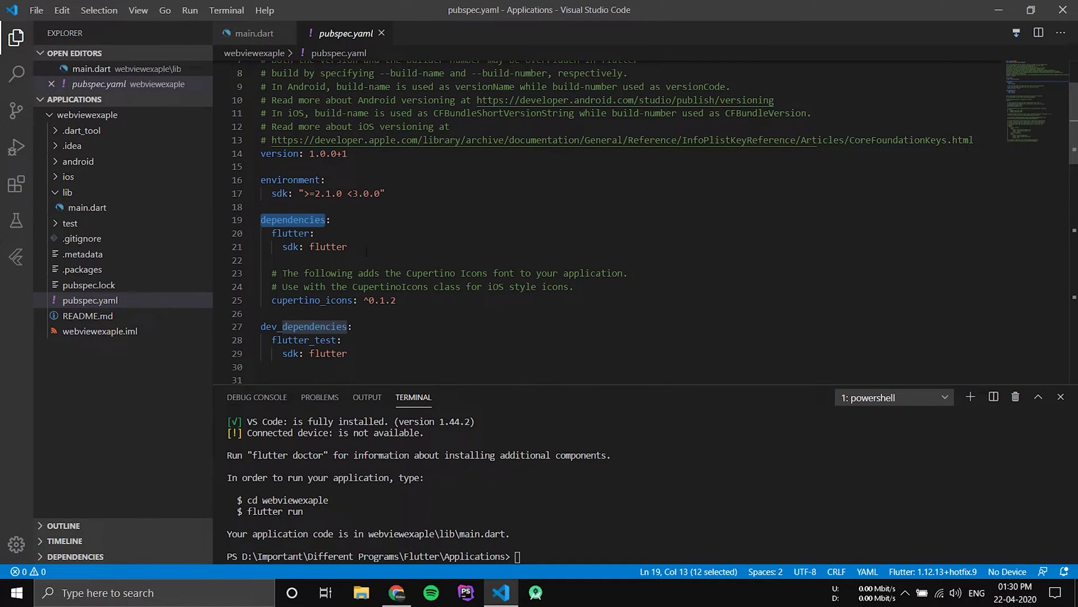
left_click(397, 300)
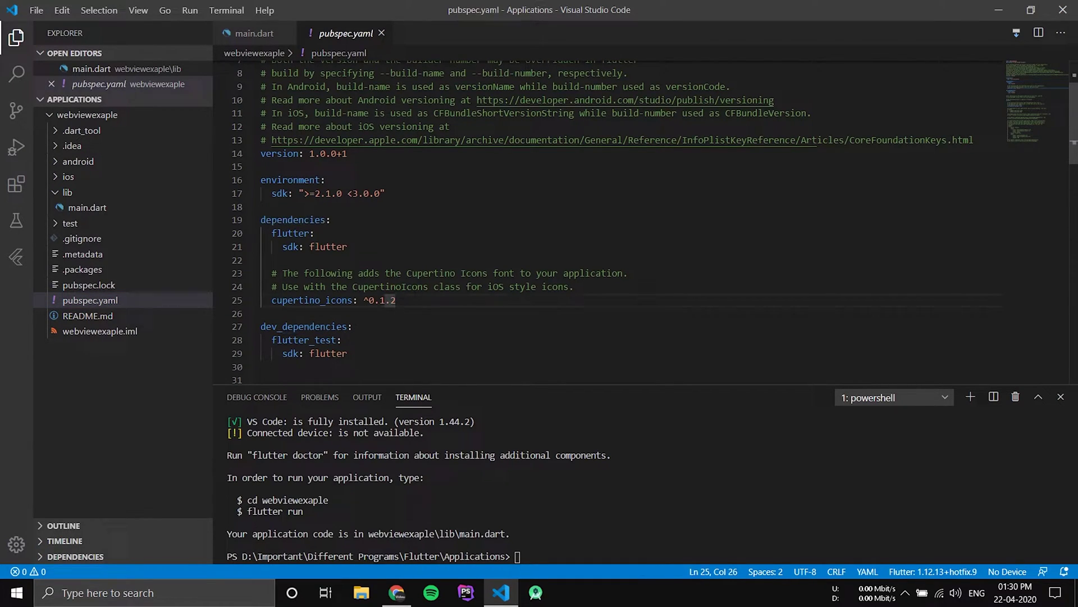
key("Return")
type("w")
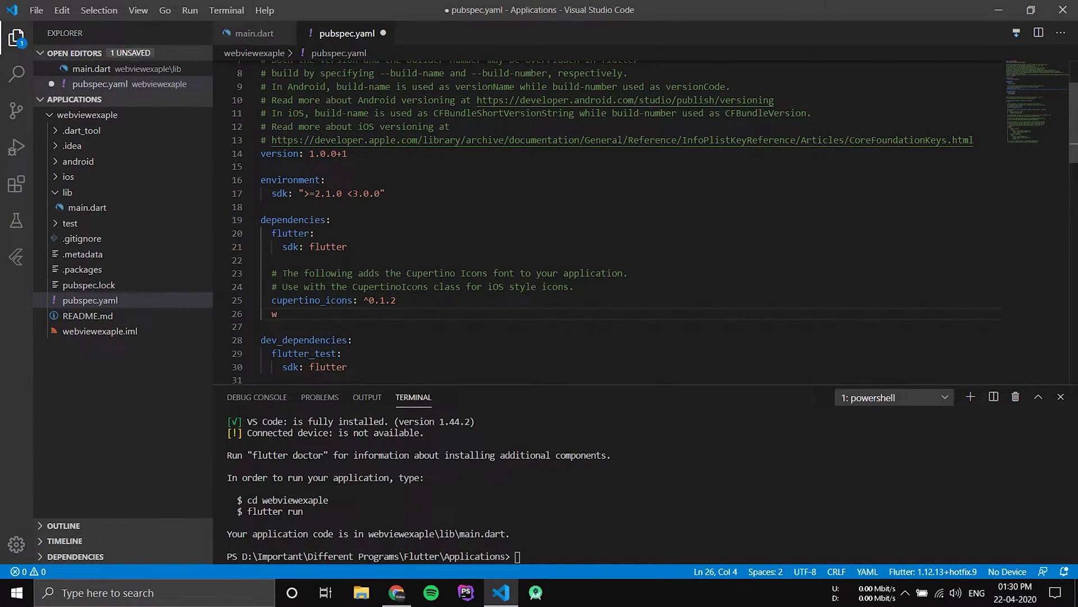
type("ebv")
type("iew_flu")
type("tter:")
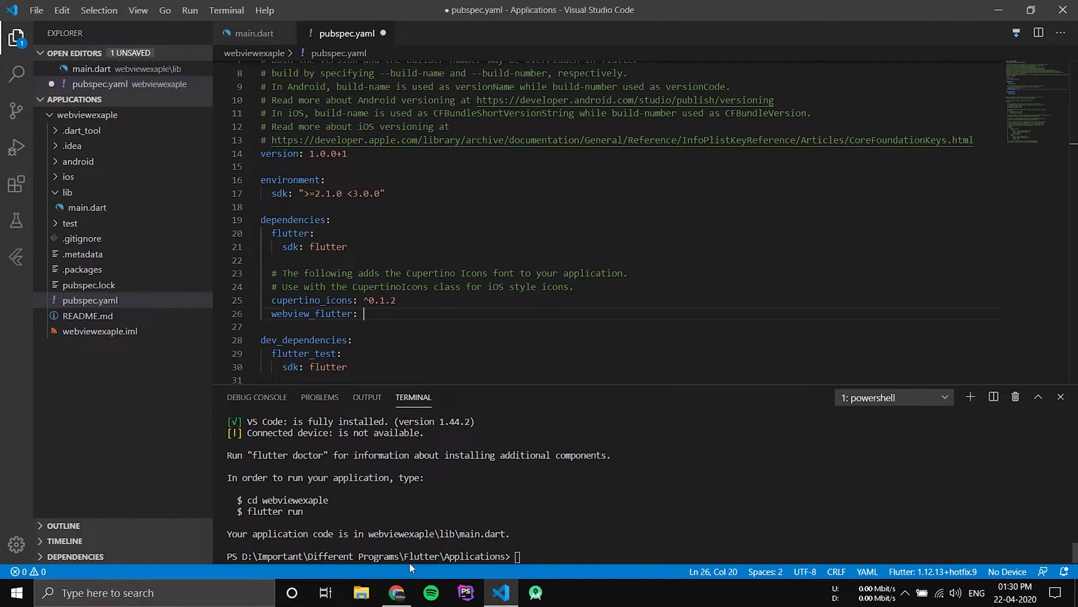
- Bring up the webview_flutter package page on pub.dev in Chrome
left_click(396, 593)
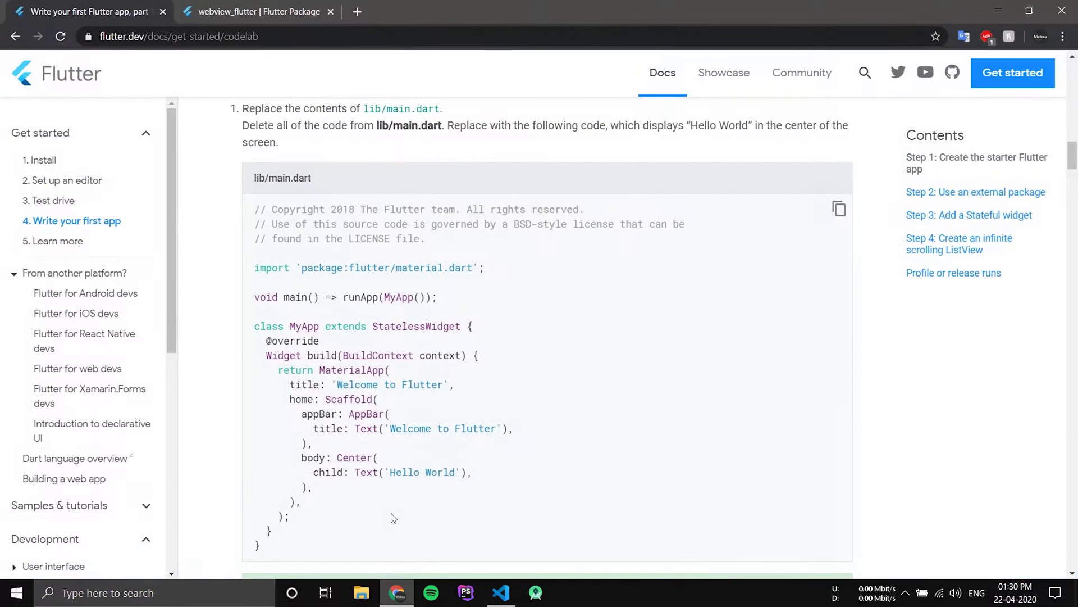
left_click(300, 11)
left_click(127, 36)
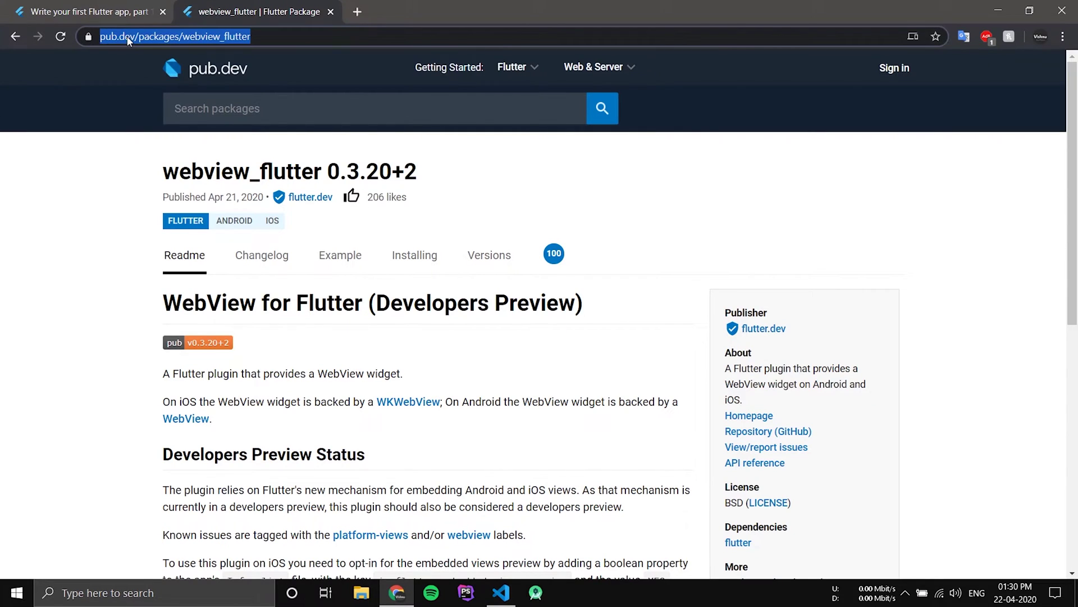
left_click(56, 302)
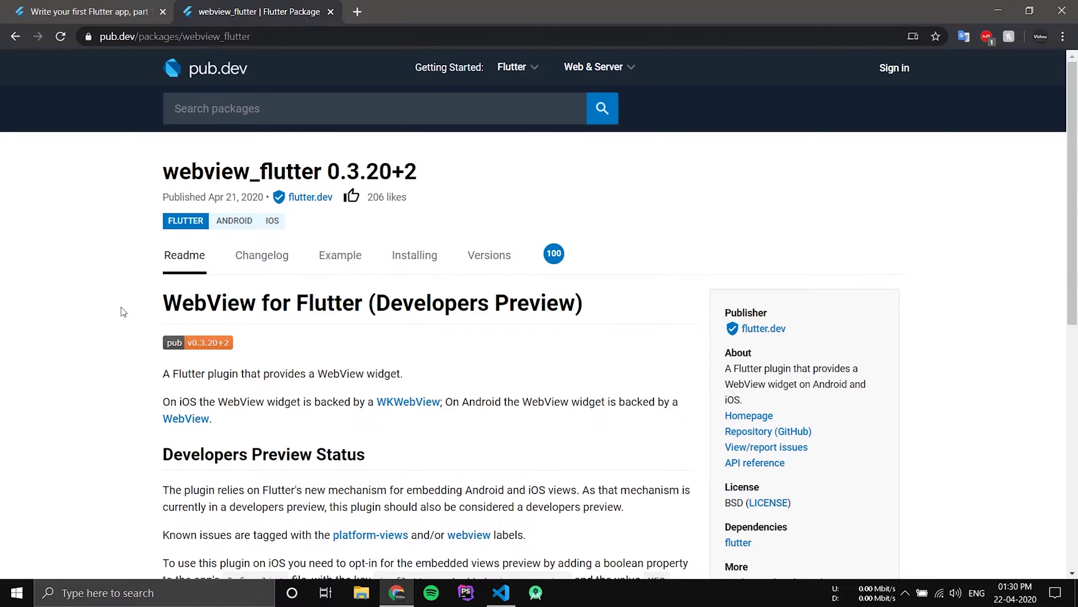
- Copy the latest version number 0.3.20+2 from the Versions list
left_click(494, 262)
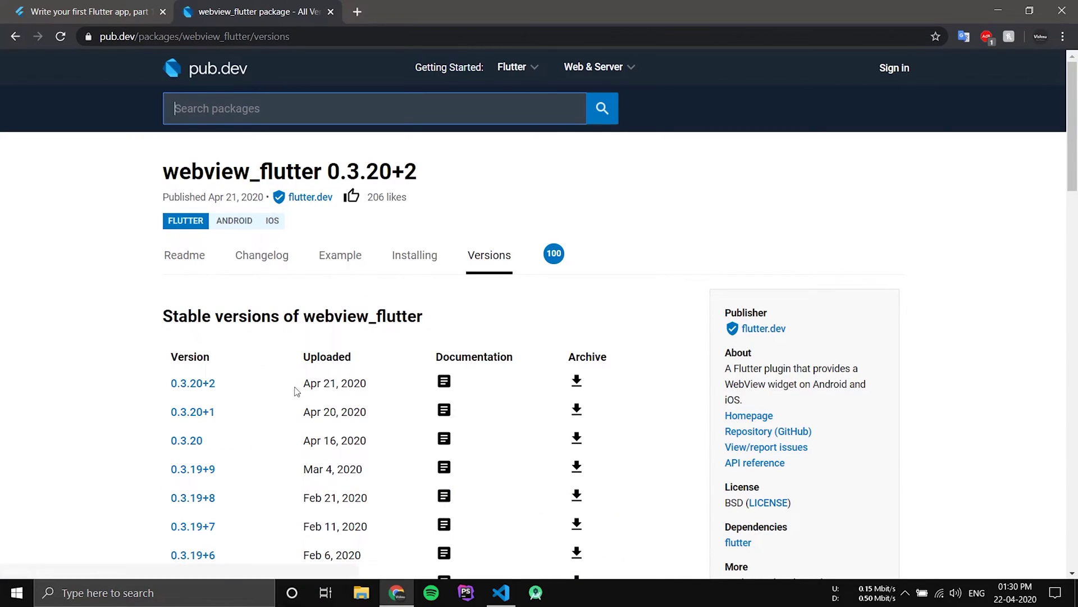
left_click_drag(217, 383, 169, 385)
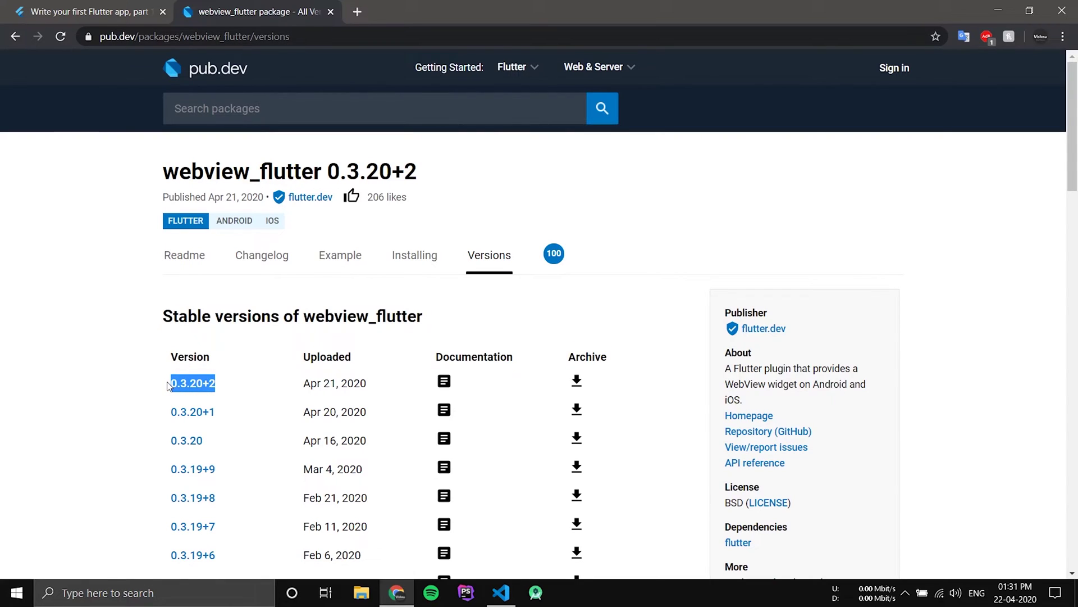
right_click(189, 384)
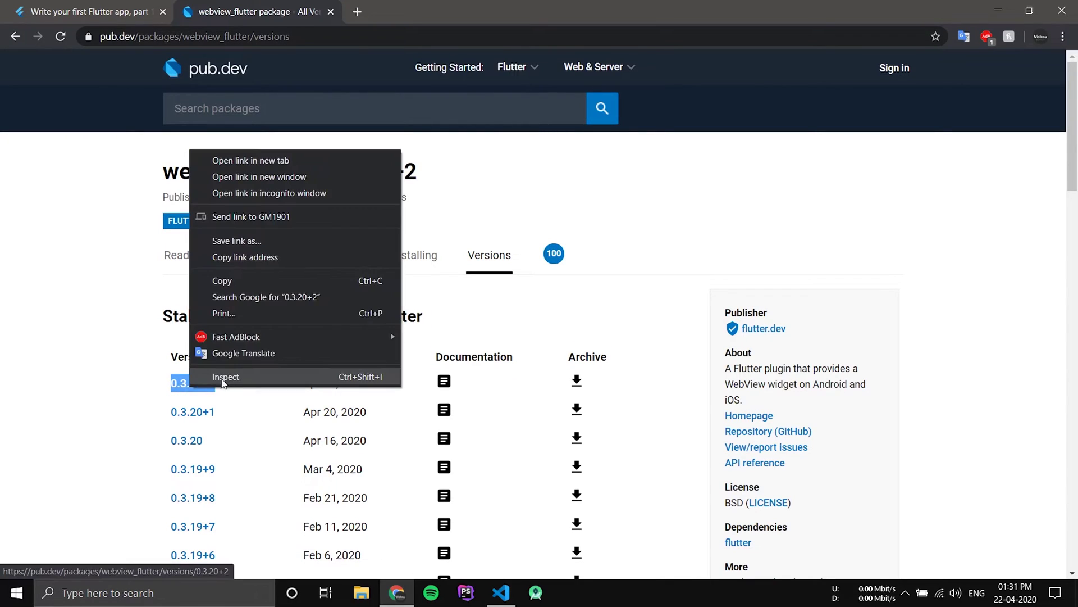
left_click(240, 280)
- Paste 0.3.20+2 after webview_flutter:, save pubspec.yaml, and return to main.dart
left_click(501, 592)
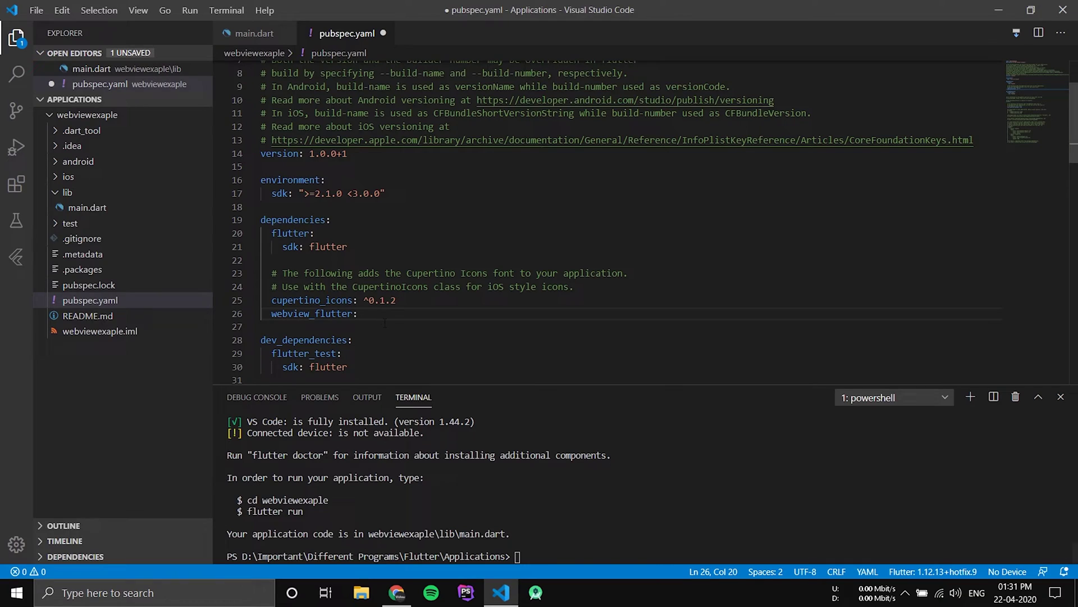
key("ctrl+v")
key("ctrl+s")
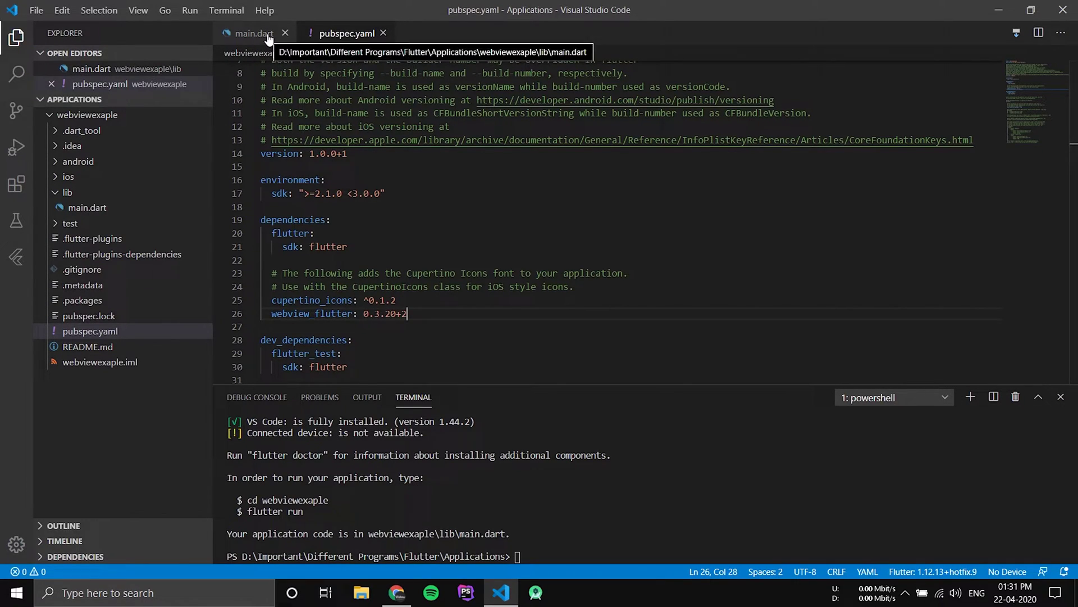
left_click(266, 36)
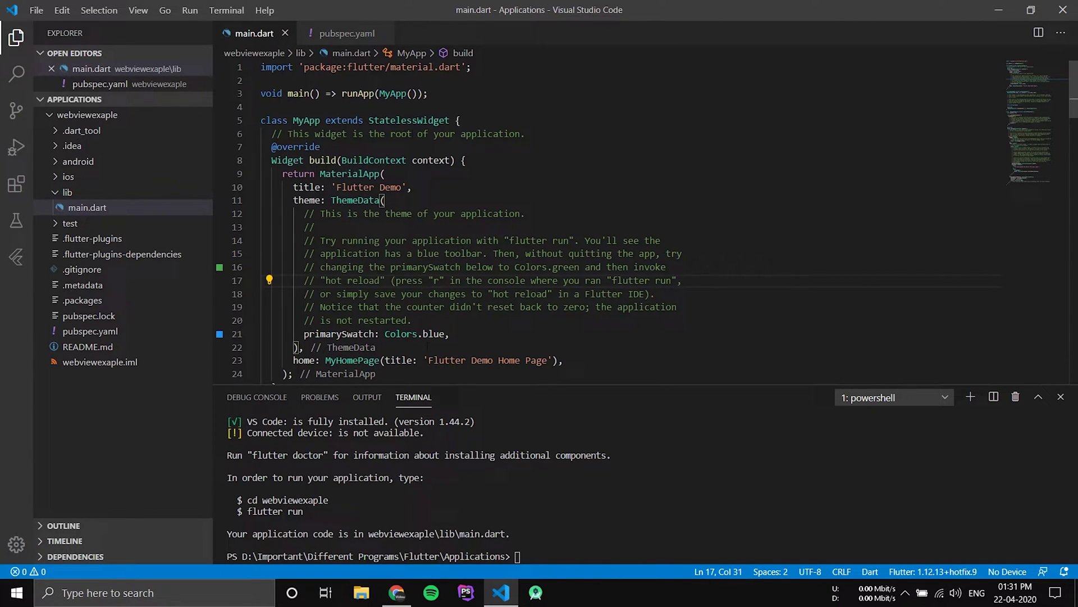
- Select the Welcome to Flutter lib/main.dart starter code on the codelab page
left_click(396, 592)
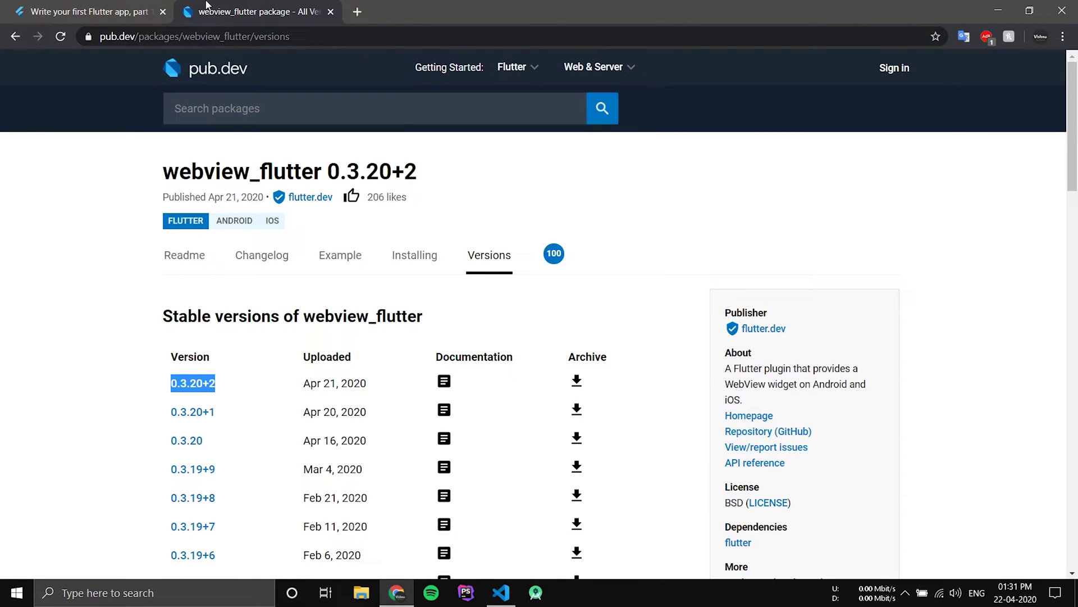
left_click(127, 12)
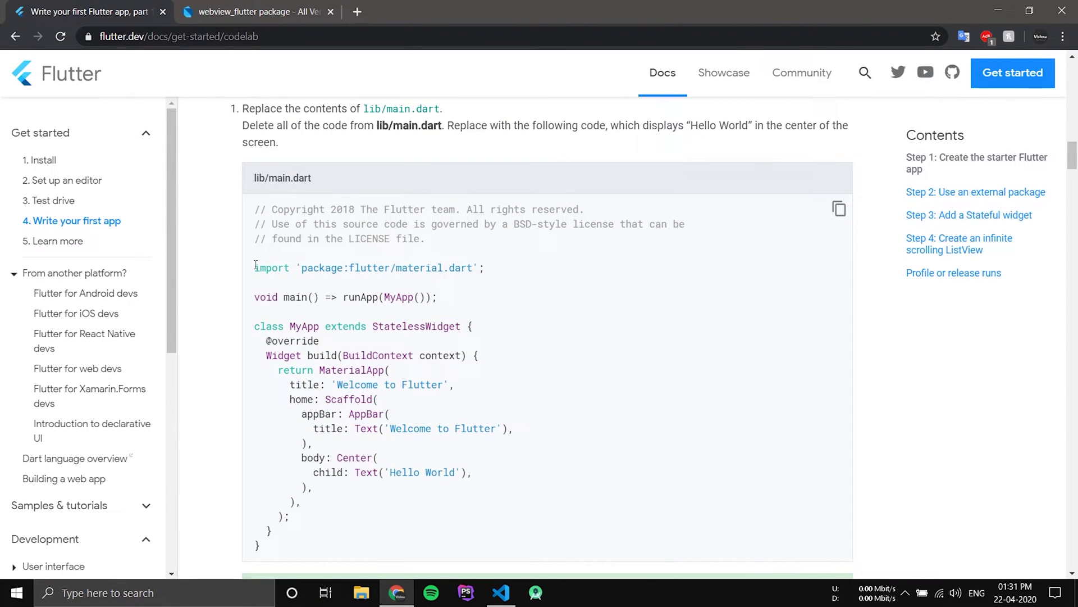
left_click_drag(255, 266, 285, 546)
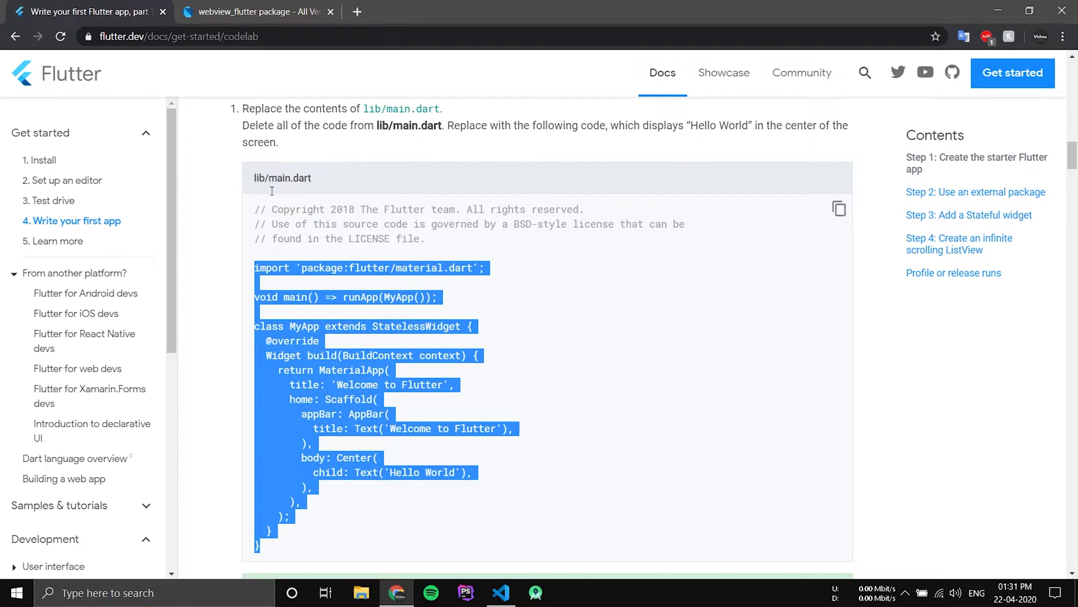
left_click(278, 37)
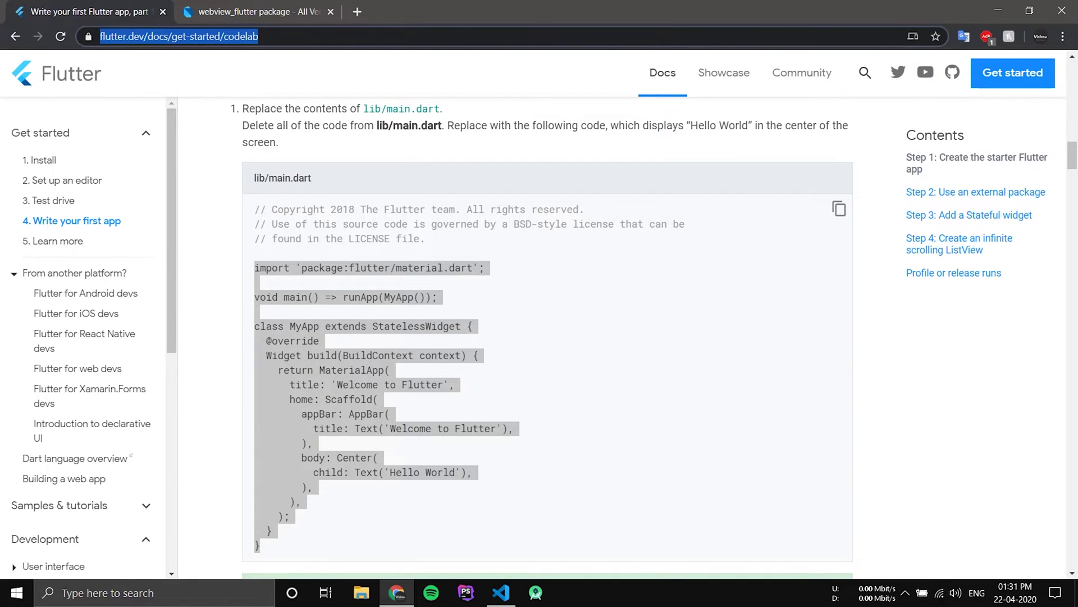
right_click(293, 340)
- Copy the codelab starter code and replace all of main.dart with it
left_click(343, 345)
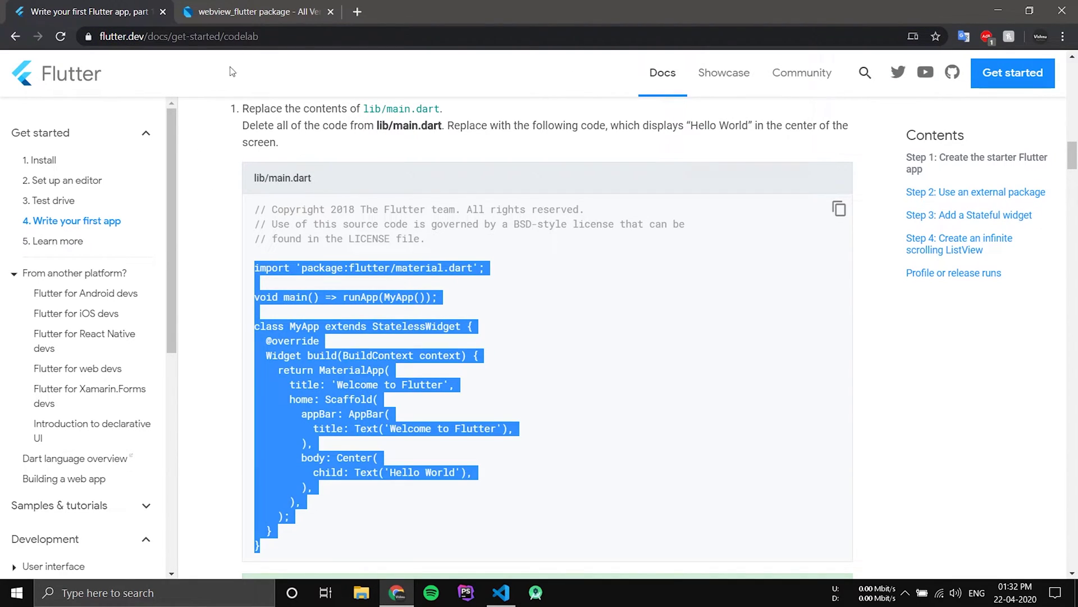
left_click(501, 591)
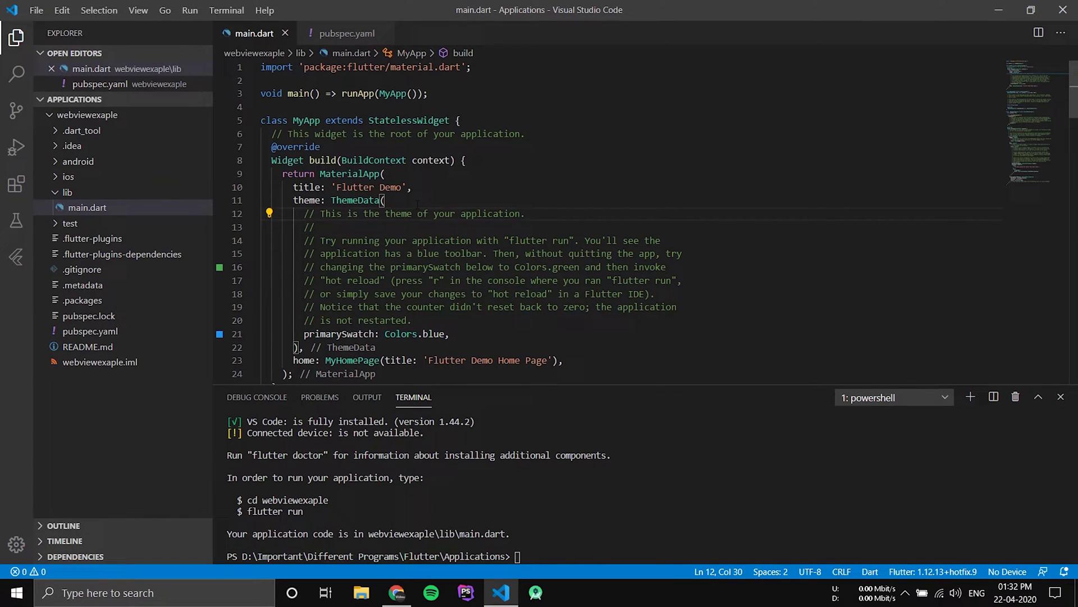
key("ctrl+a")
key("ctrl+v")
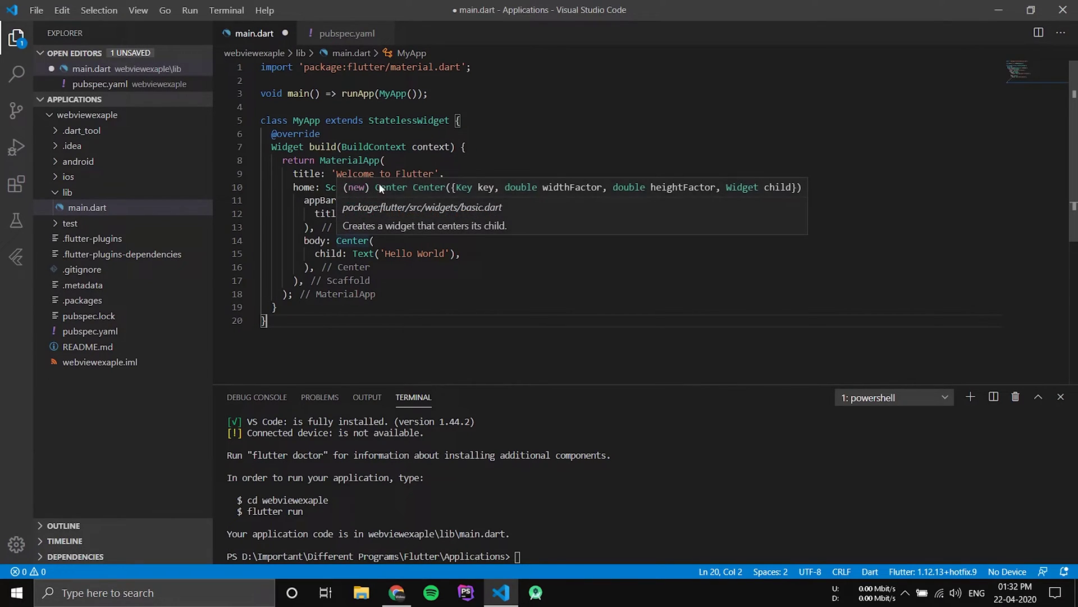
left_click(489, 67)
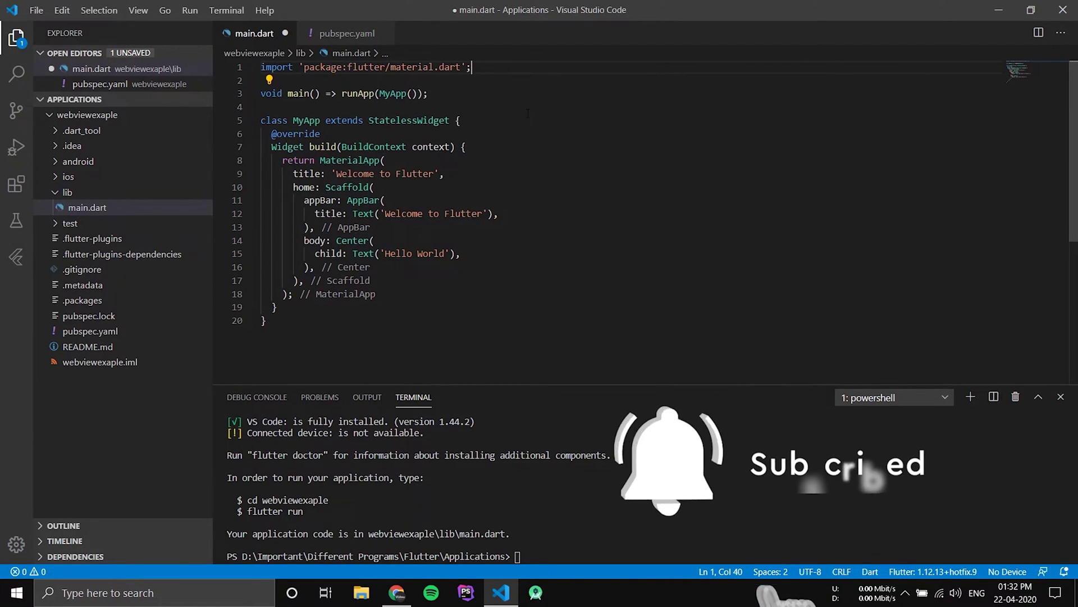
- Add import 'package:webview_flutter/webview_flutter.dart' below the Material import
key("Return")
type("im")
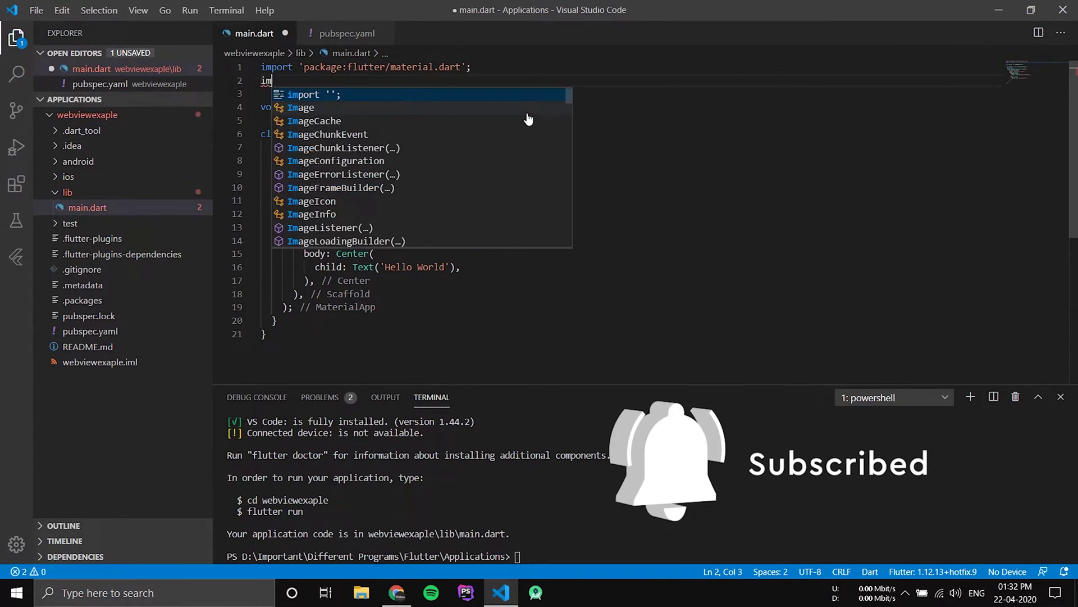
type("port")
key("Return")
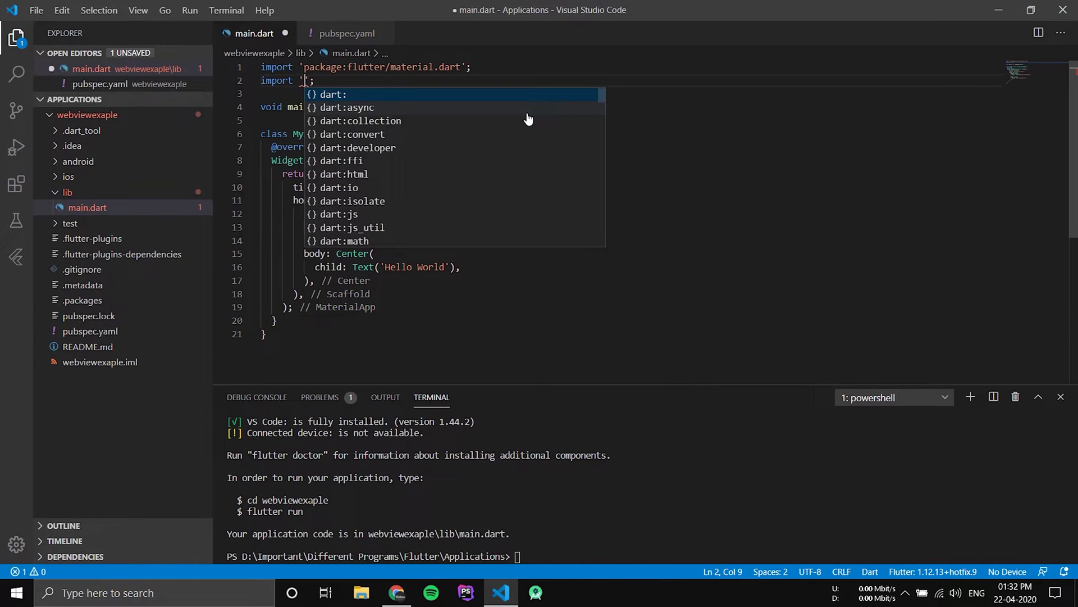
type("p")
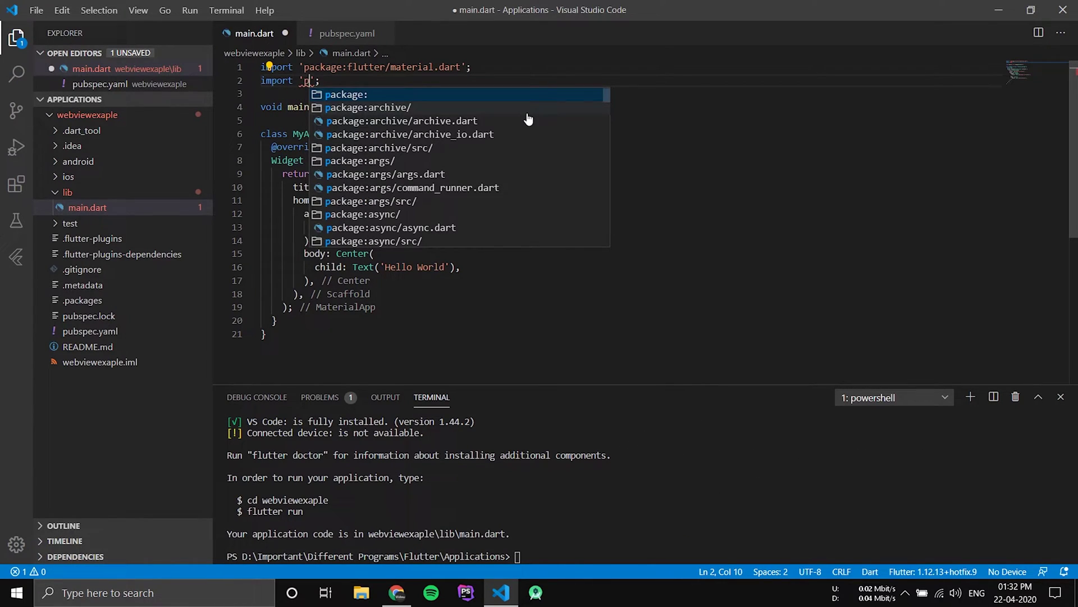
key("Return")
type("webv")
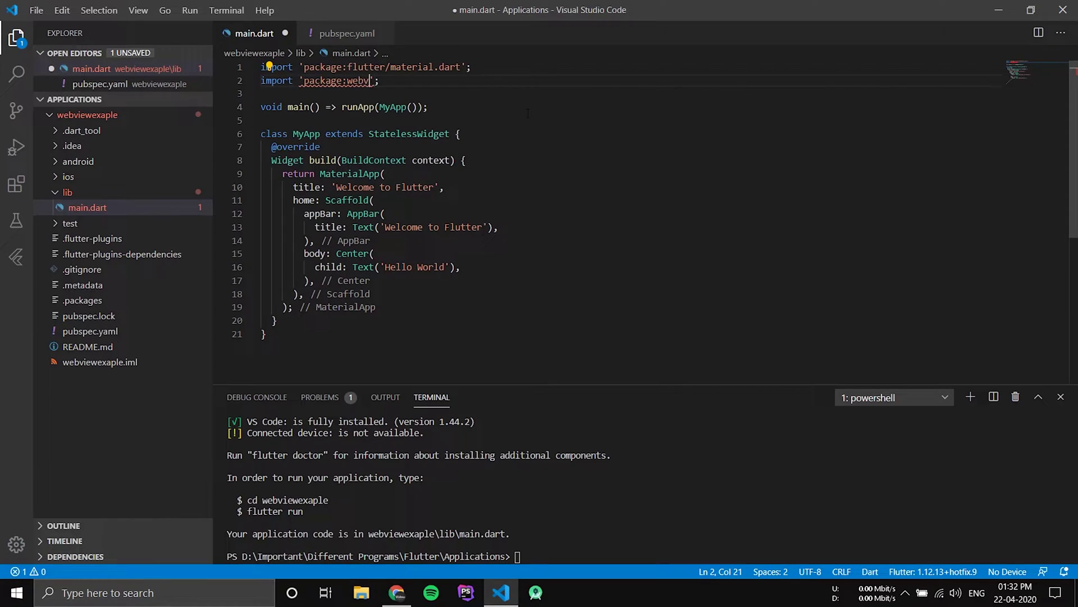
type("iew_fl")
type("utter/")
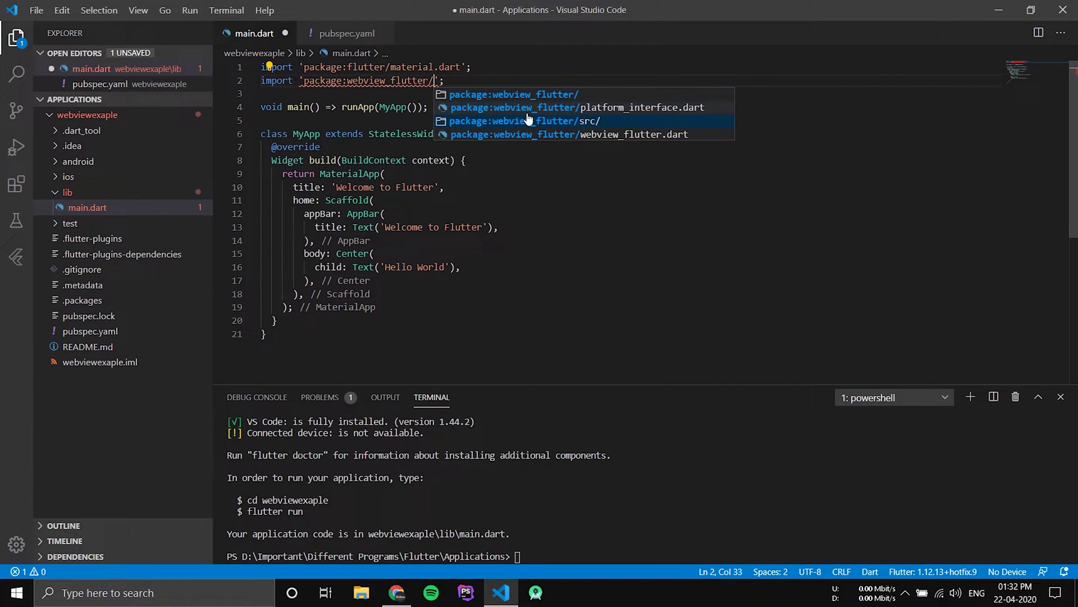
key("Down")
key("Return")
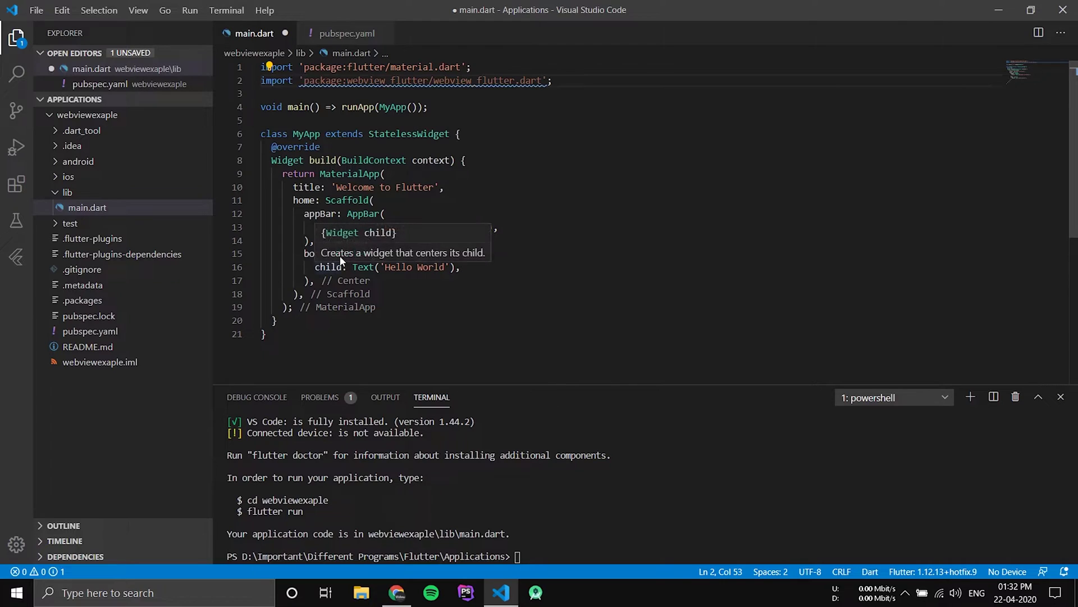
- Select and delete the Center widget holding the Hello World text
left_click(314, 280)
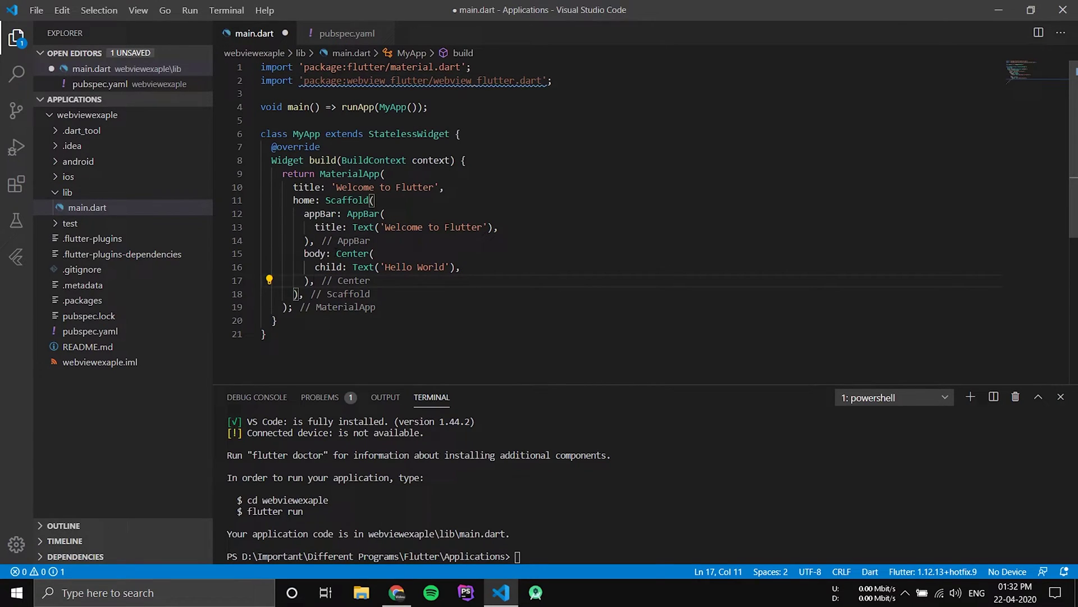
left_click_drag(336, 252, 311, 280)
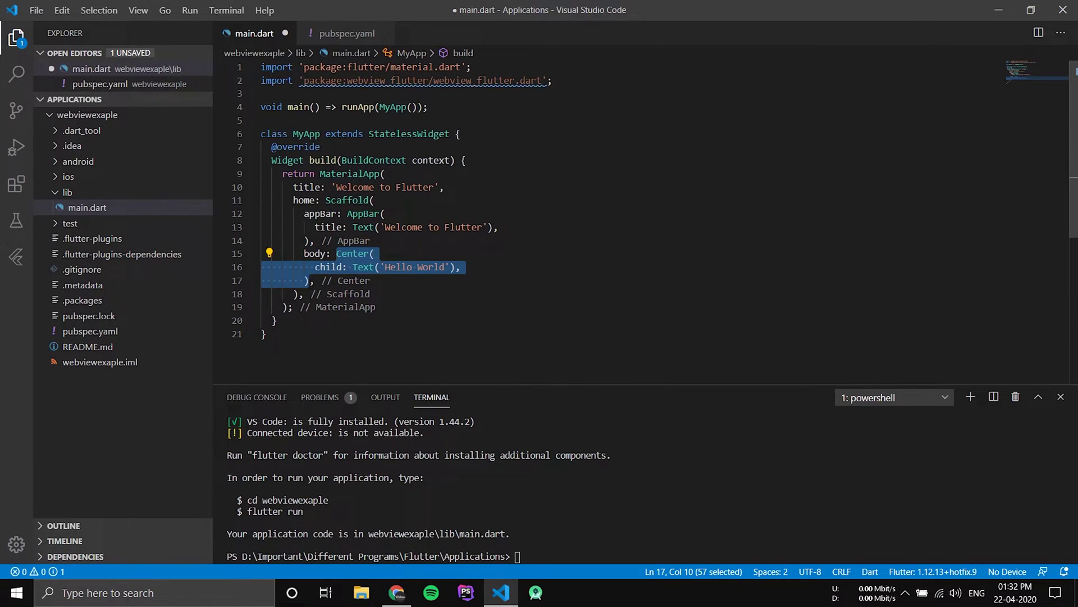
left_click(380, 266)
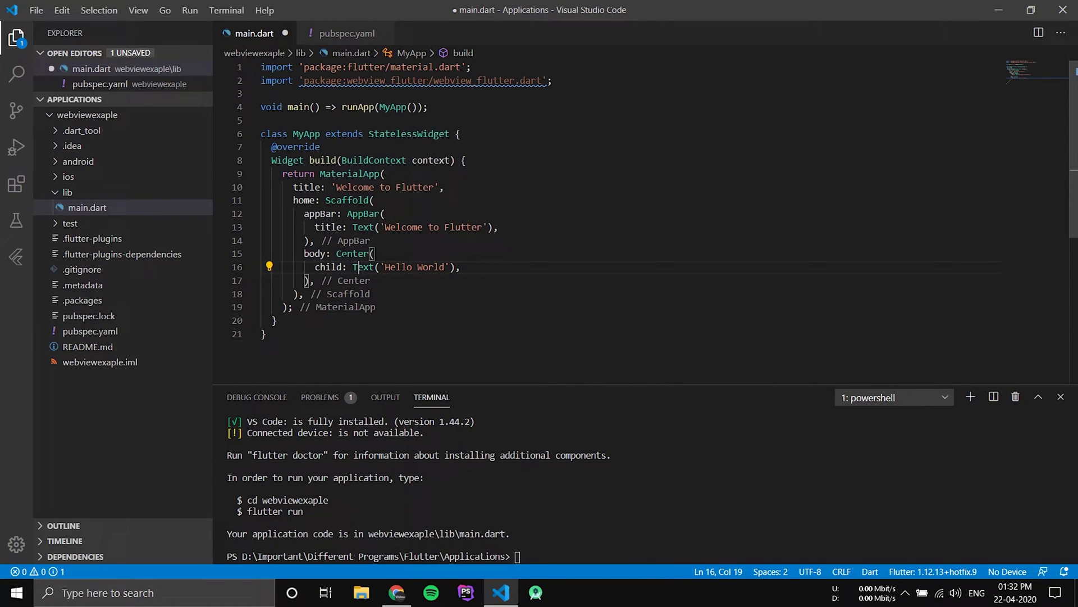
left_click_drag(379, 266, 305, 253)
left_click(398, 267)
left_click_drag(384, 266, 446, 267)
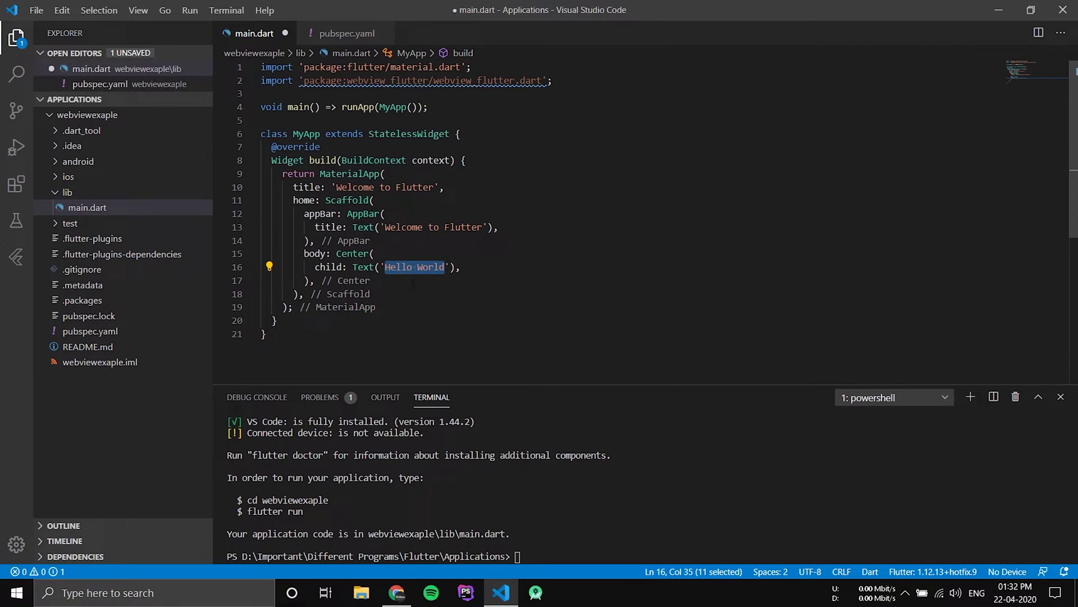
left_click(305, 293)
left_click_drag(336, 253, 310, 280)
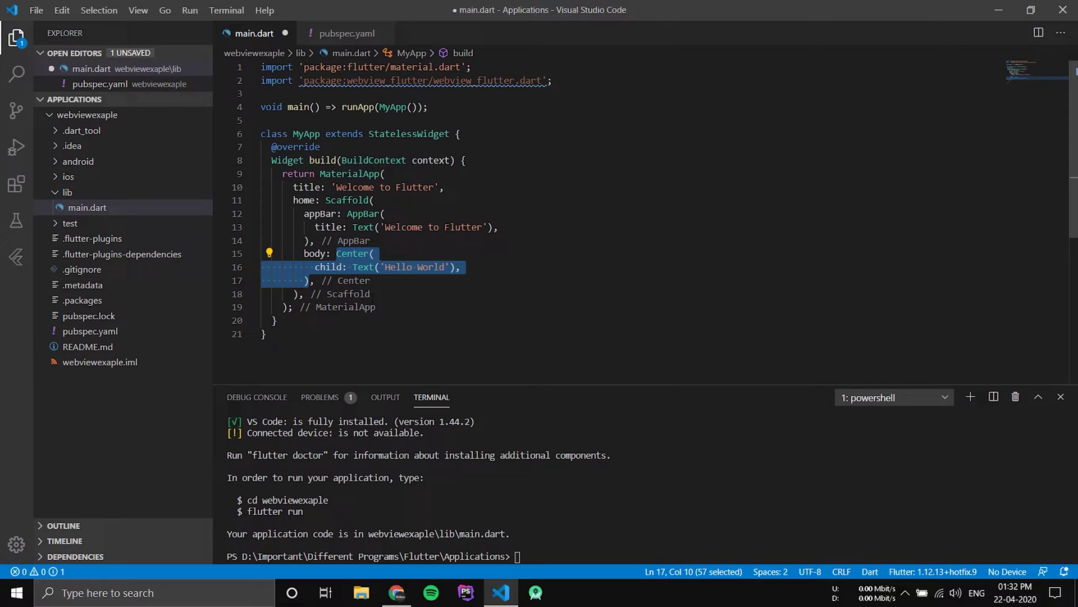
key("BackSpace")
type("Web,")
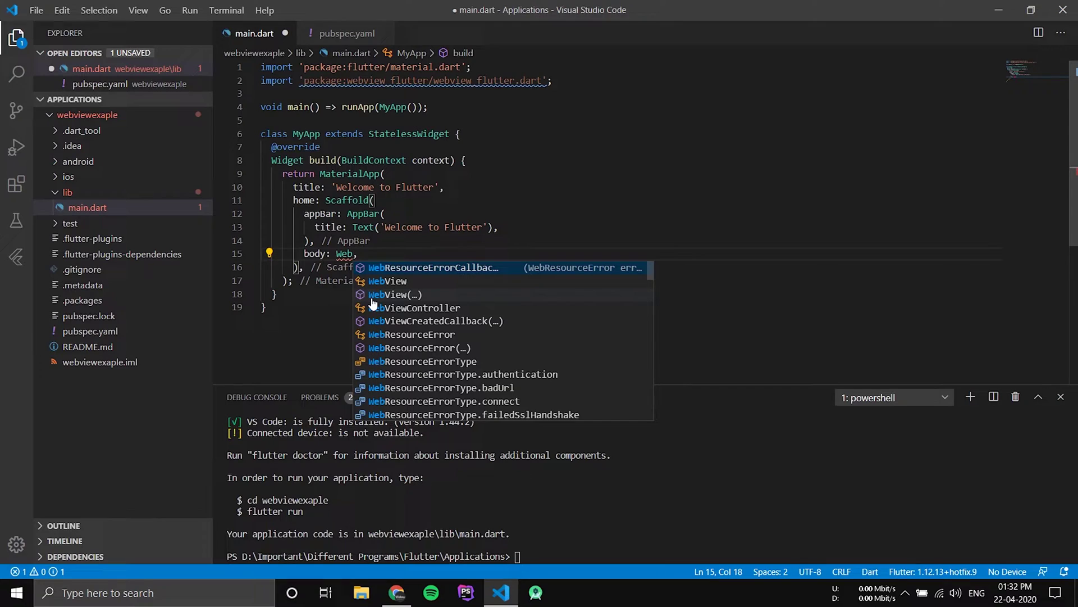
left_click(408, 283)
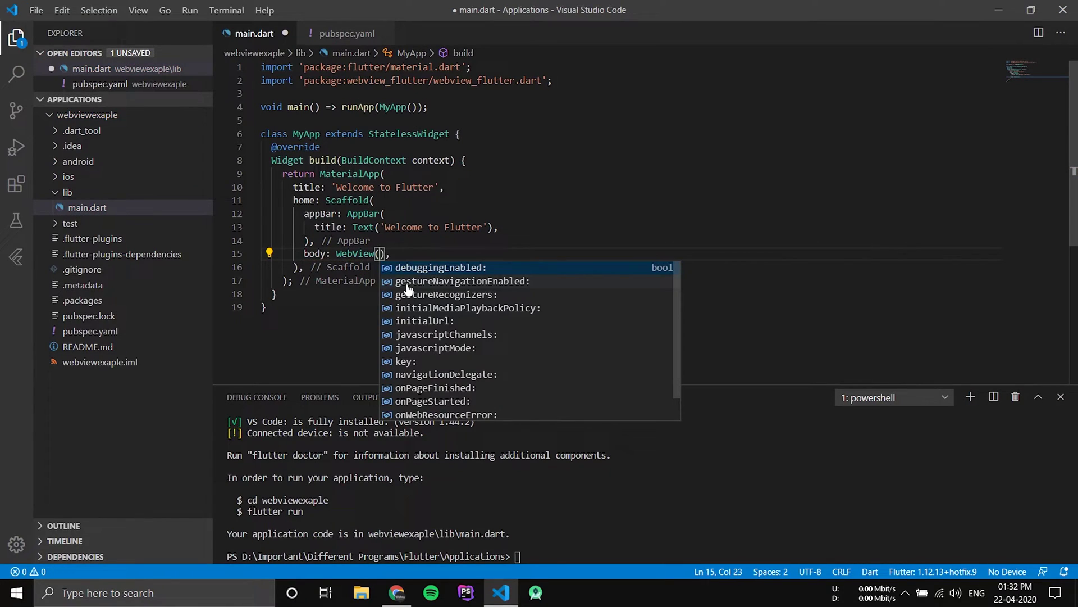
key("Down")
key("Down")
key("Down")
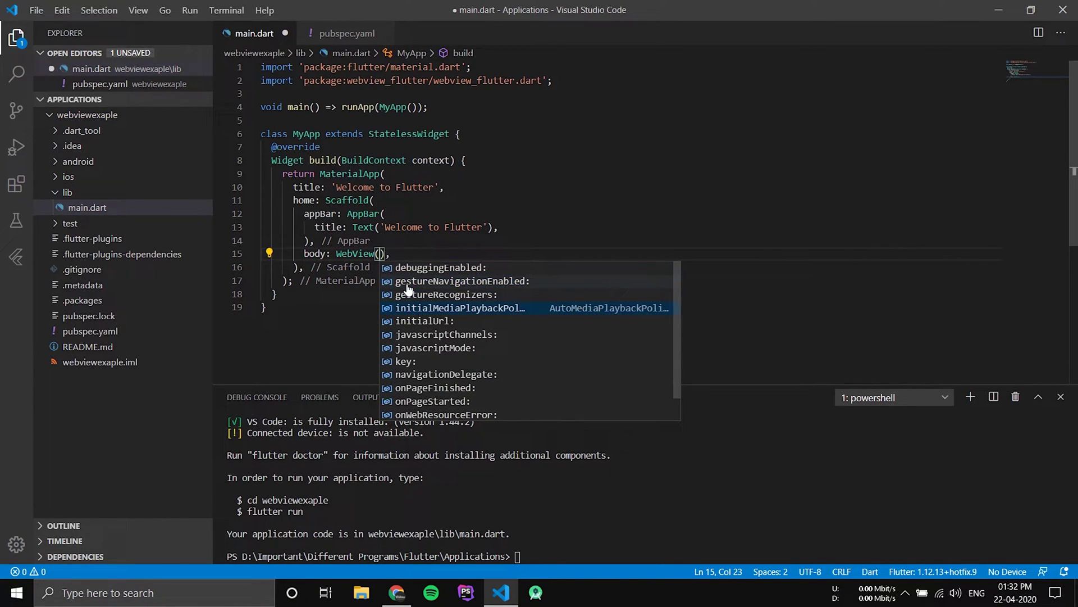
key("Down")
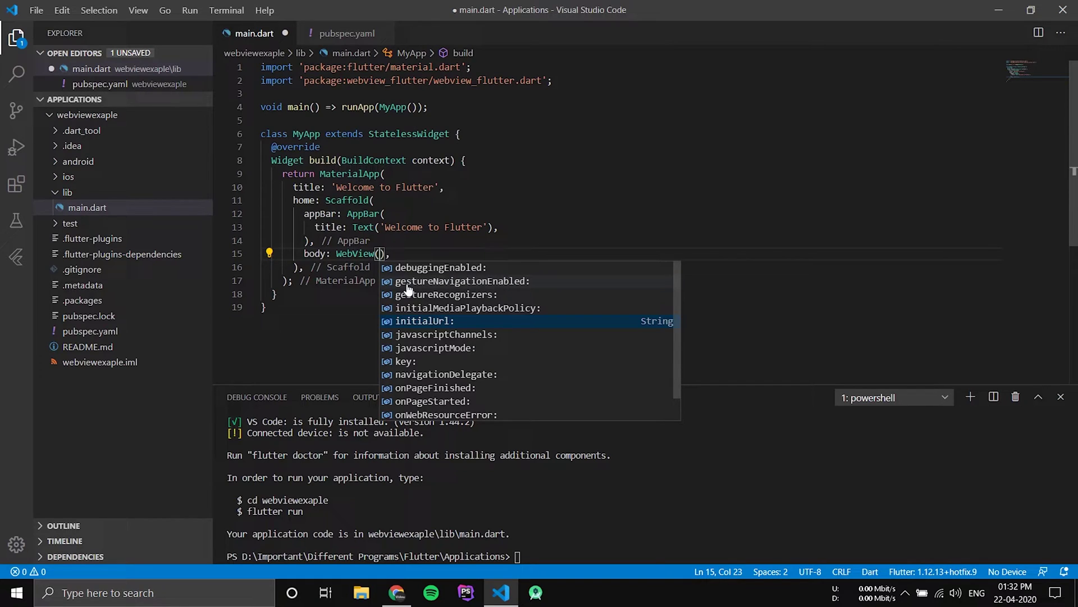
key("Return")
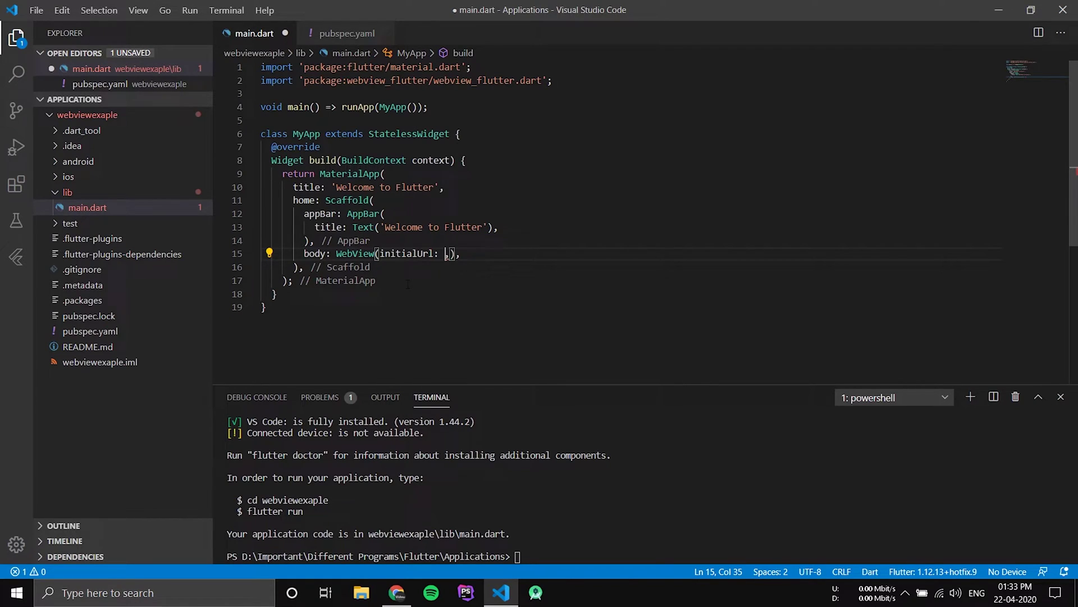
type("\"")
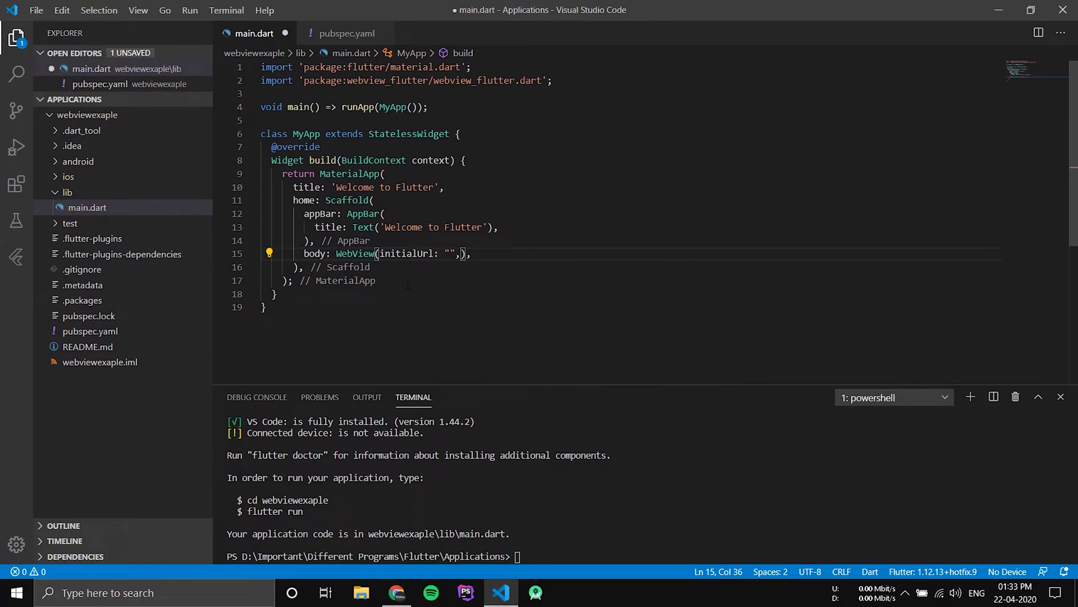
type("https")
type("://cod")
type("eseasy")
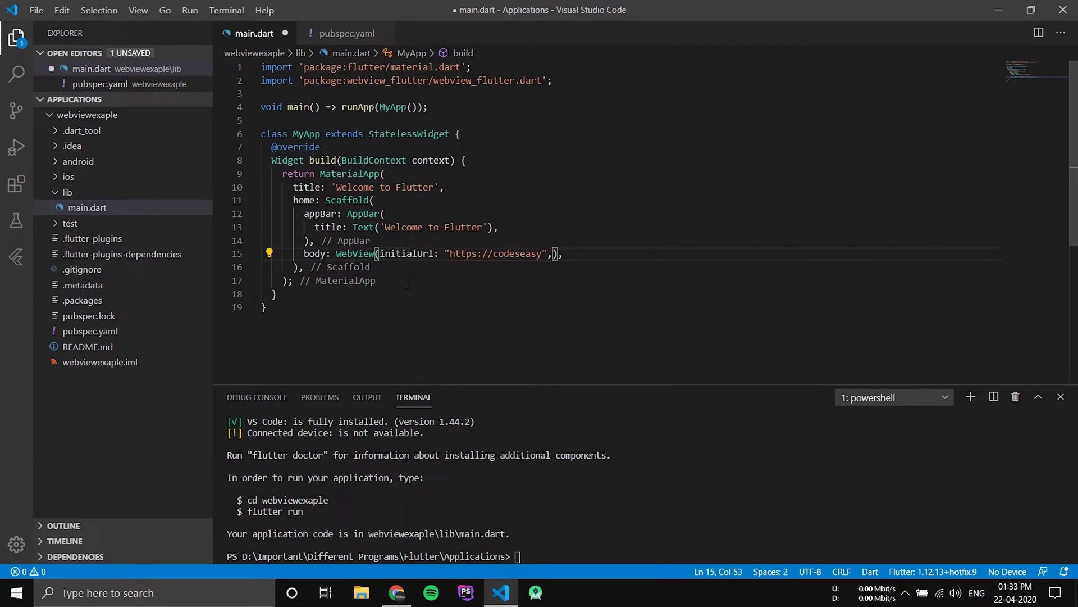
type(".com")
key("Right")
key("Right")
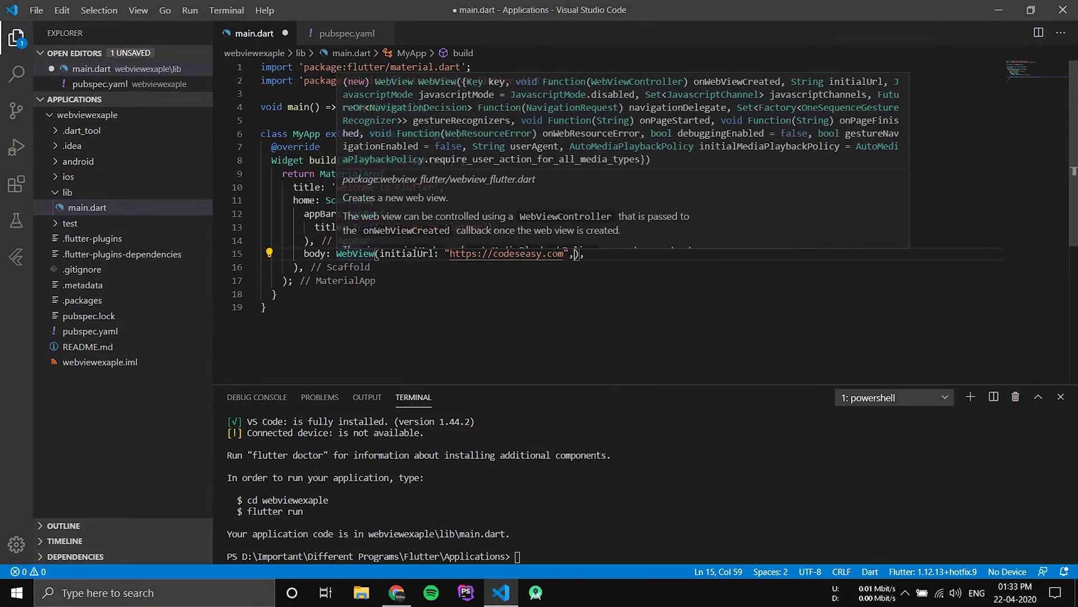
- Reformat the WebView across lines and add a blank line for another parameter
key("shift+alt+f")
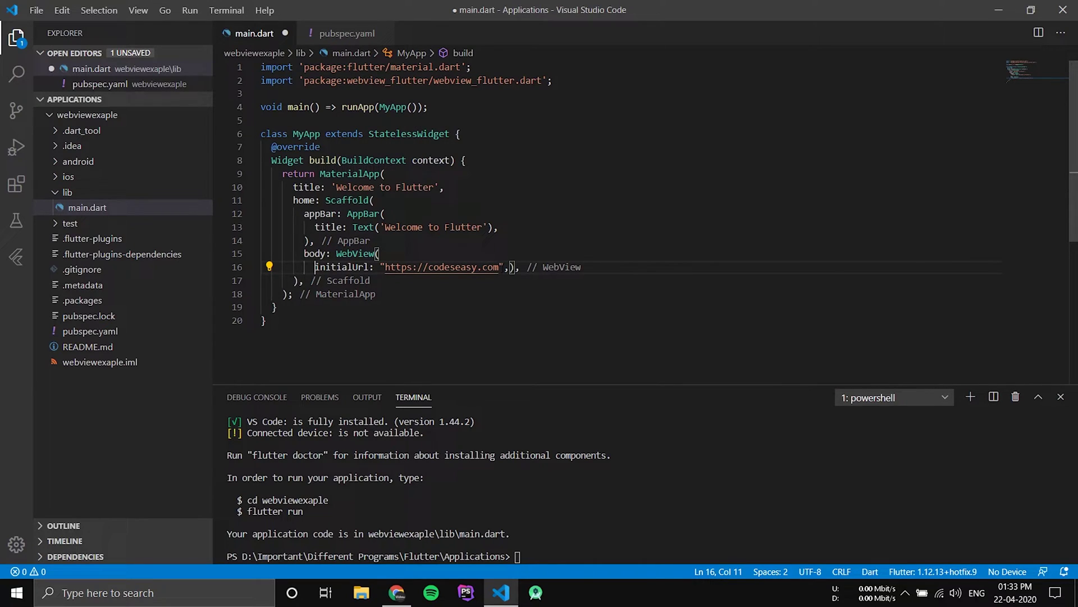
key("shift+alt+f")
key("Down")
key("End")
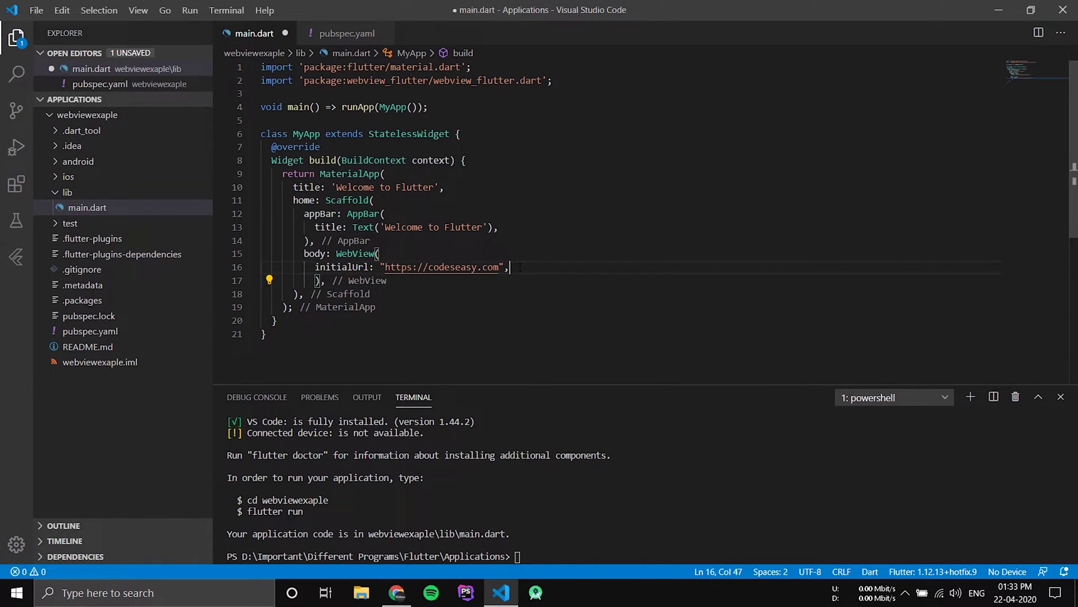
key("Return")
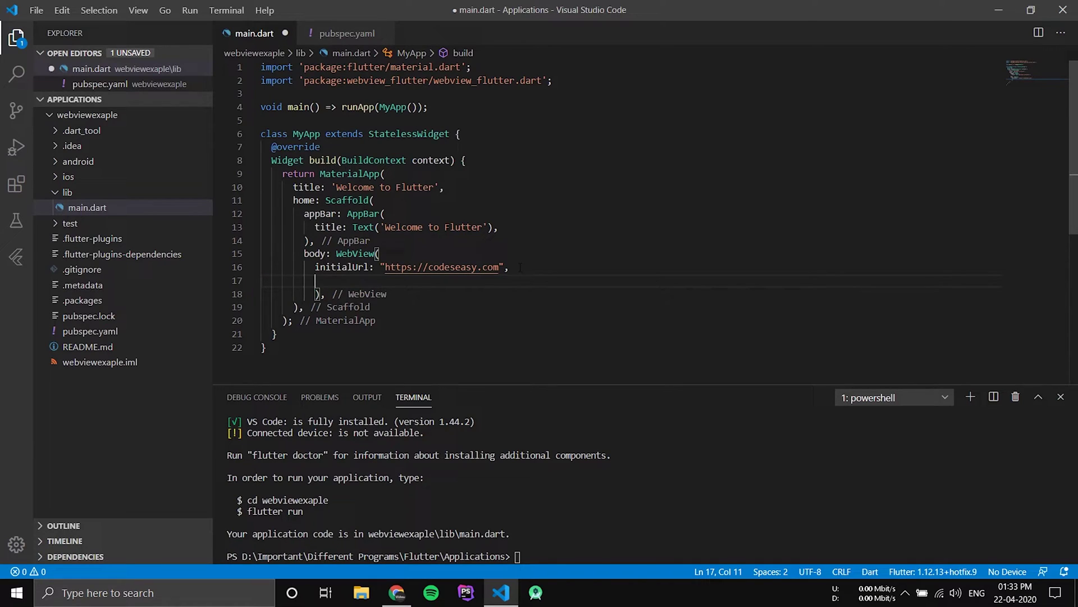
type("ja")
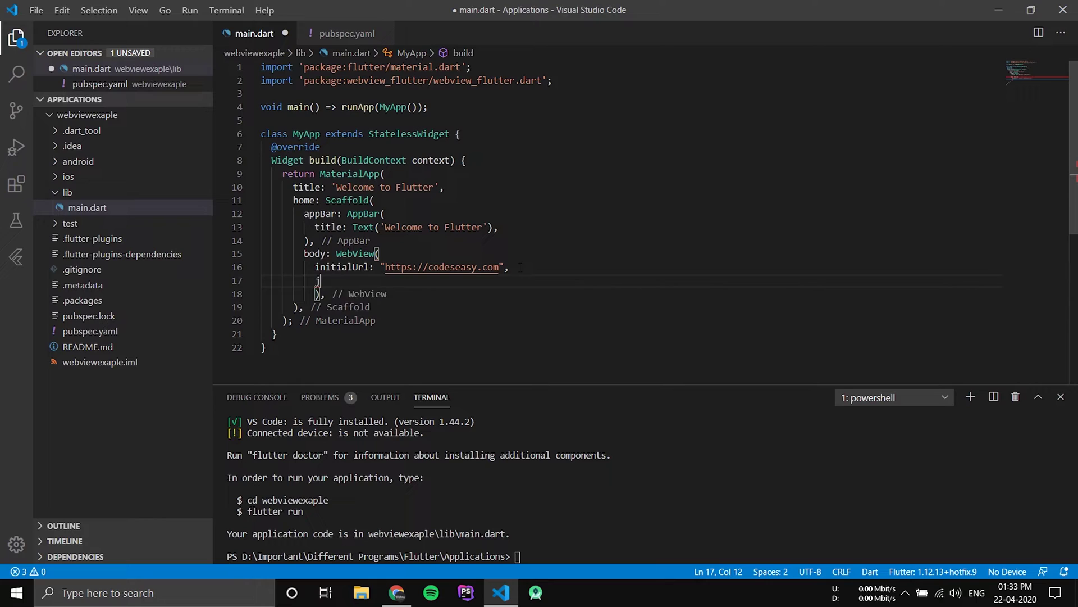
- Add javascriptMode: JavascriptMode.unrestricted to the WebView below initialUrl
key("Down")
key("Return")
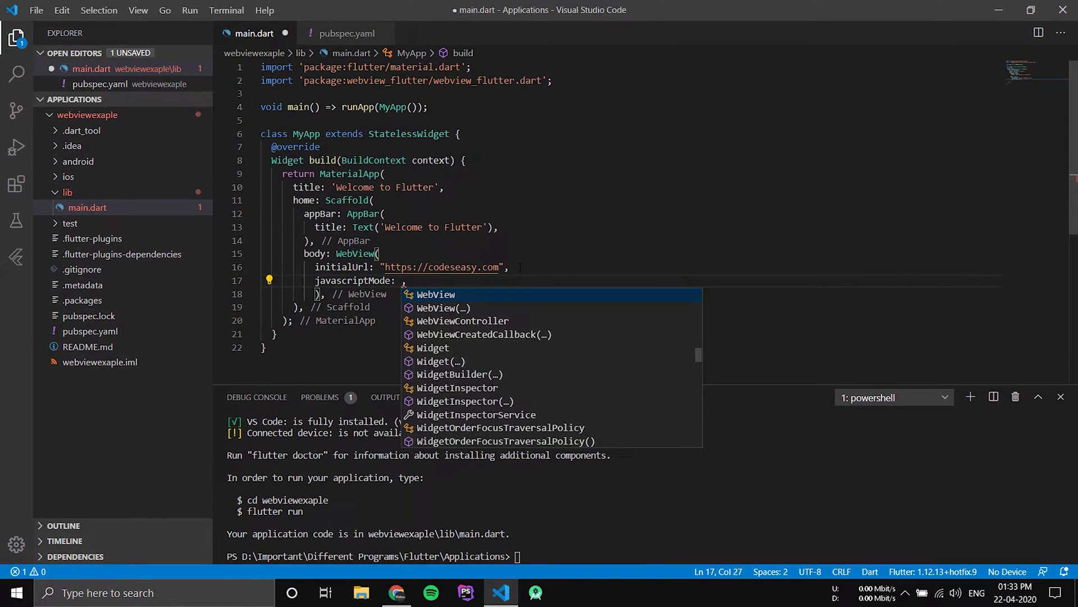
type("ja")
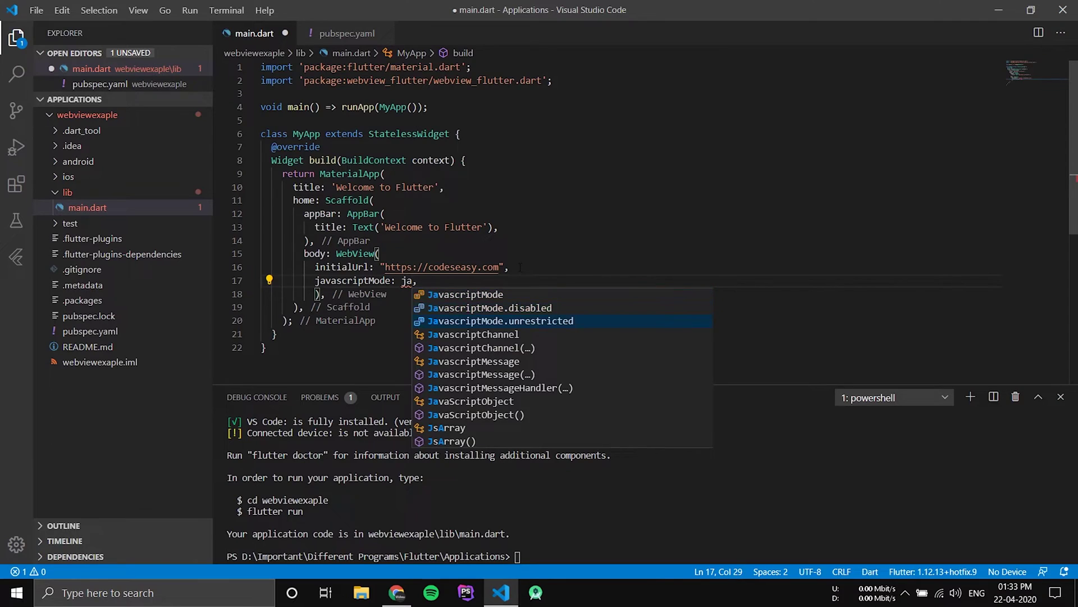
key("Return")
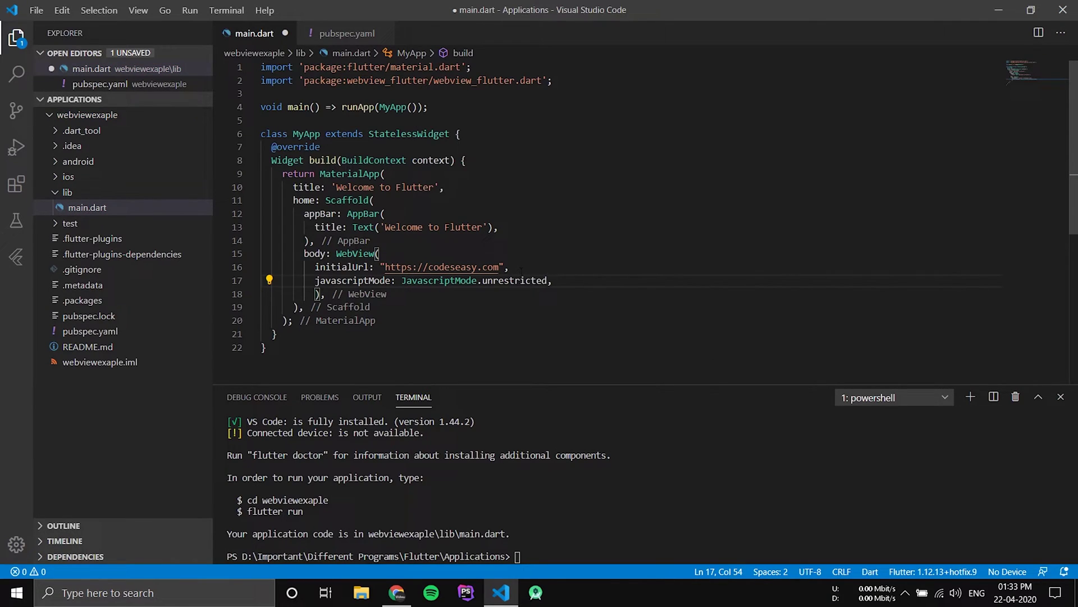
left_click(572, 280)
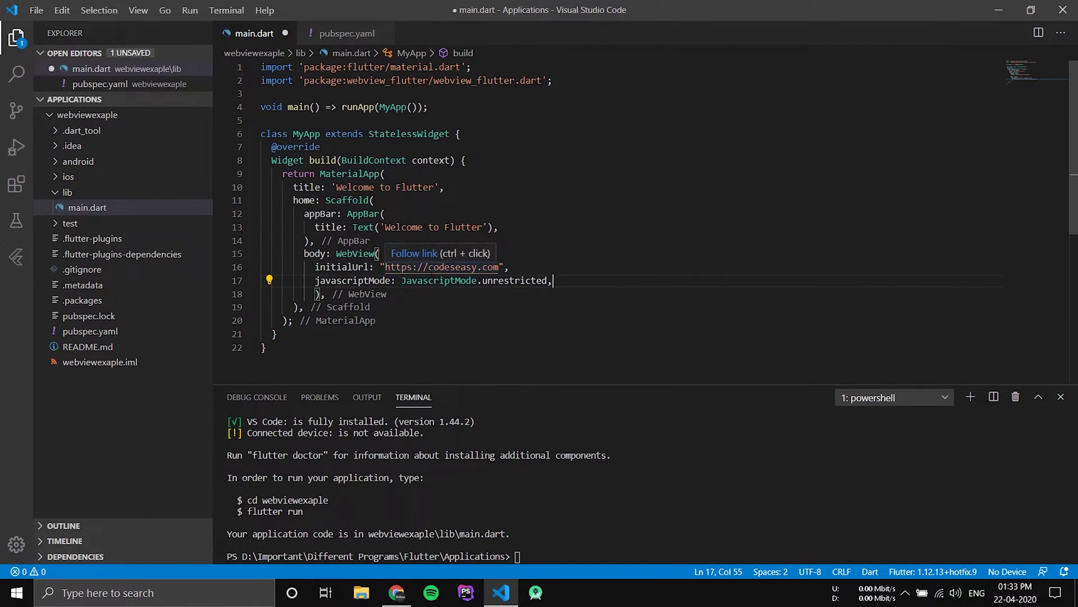
left_click(428, 266)
left_click(547, 281)
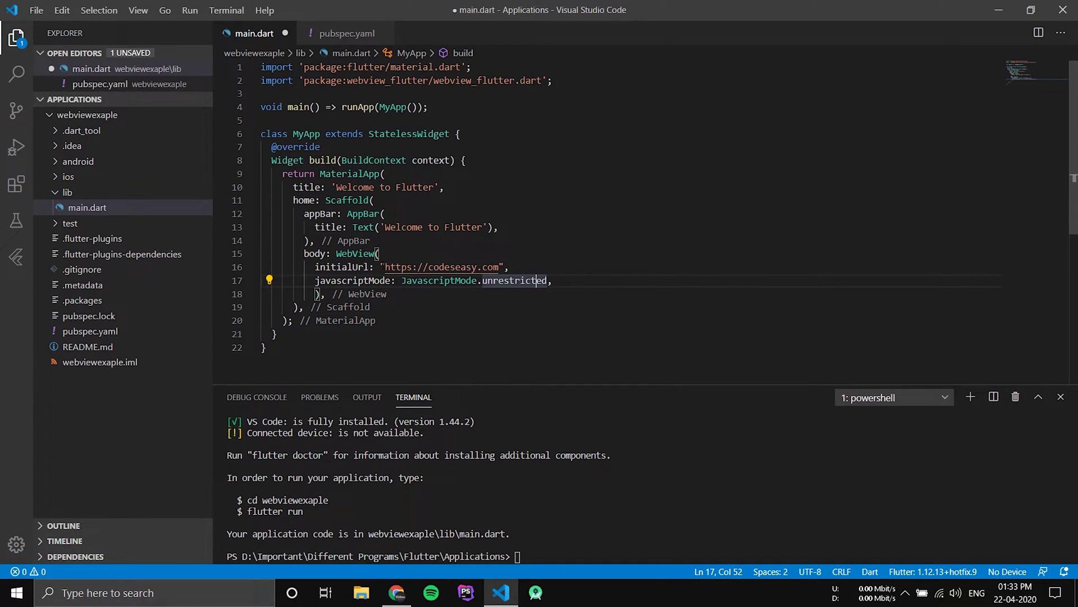
left_click(390, 254)
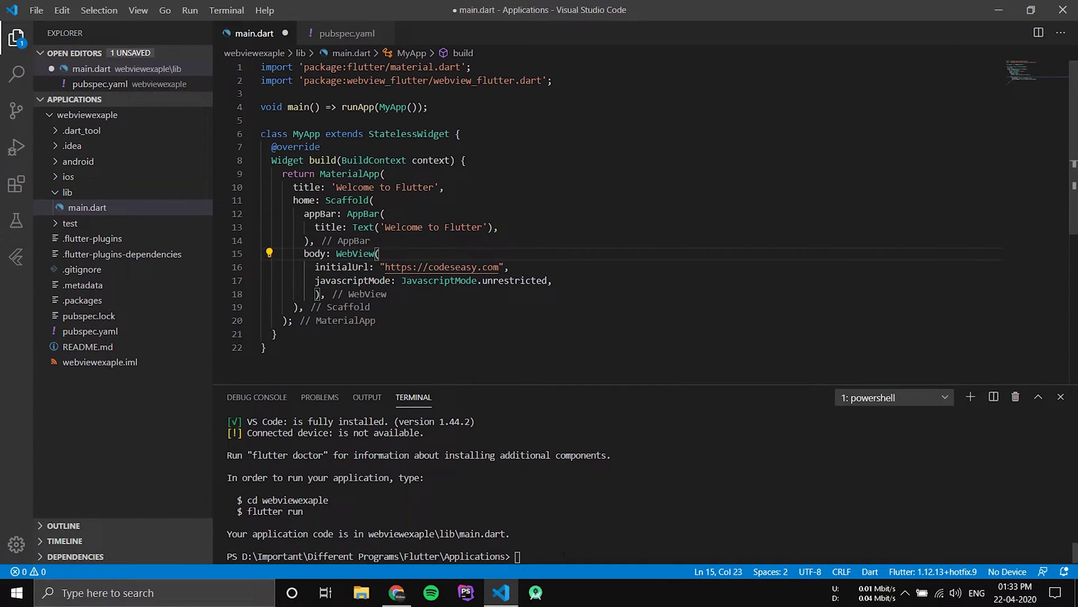
left_click(570, 542)
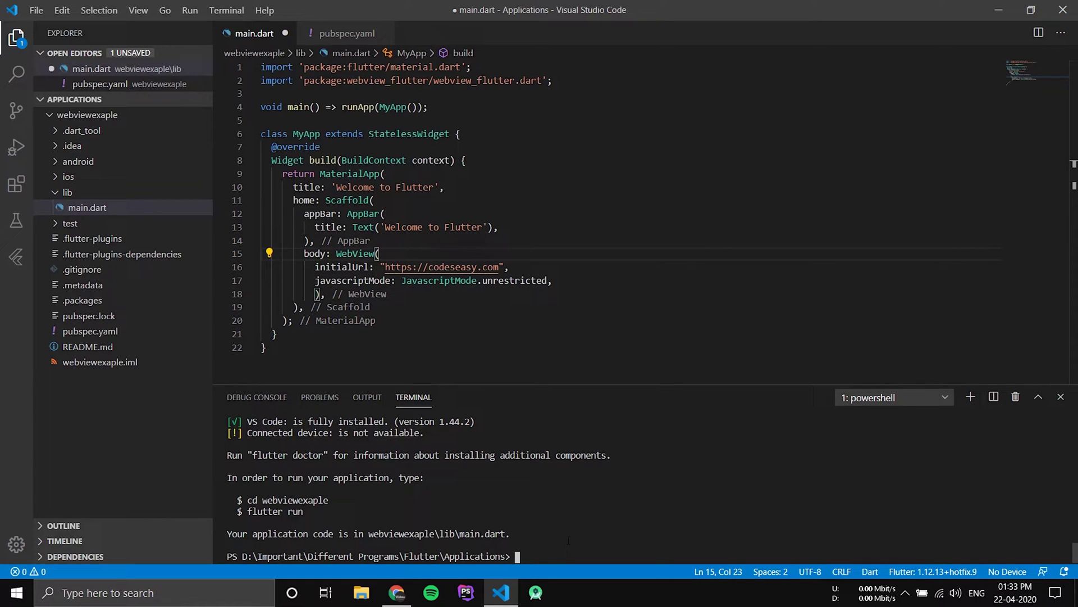
- Start the Pixel 3a XL API 28 emulator as the run device and return to the editor
left_click(1007, 571)
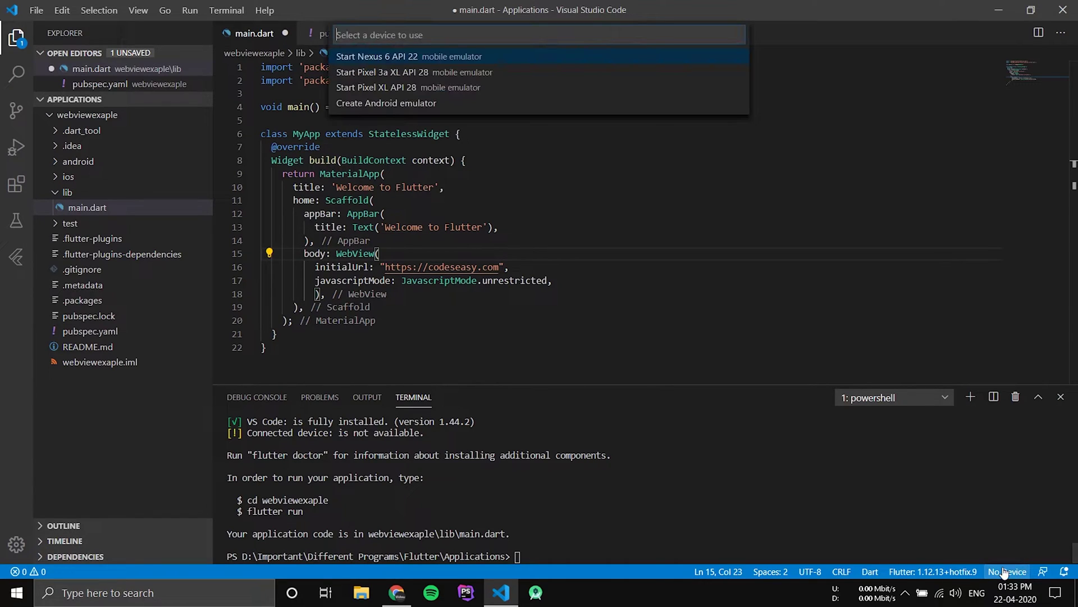
left_click(433, 73)
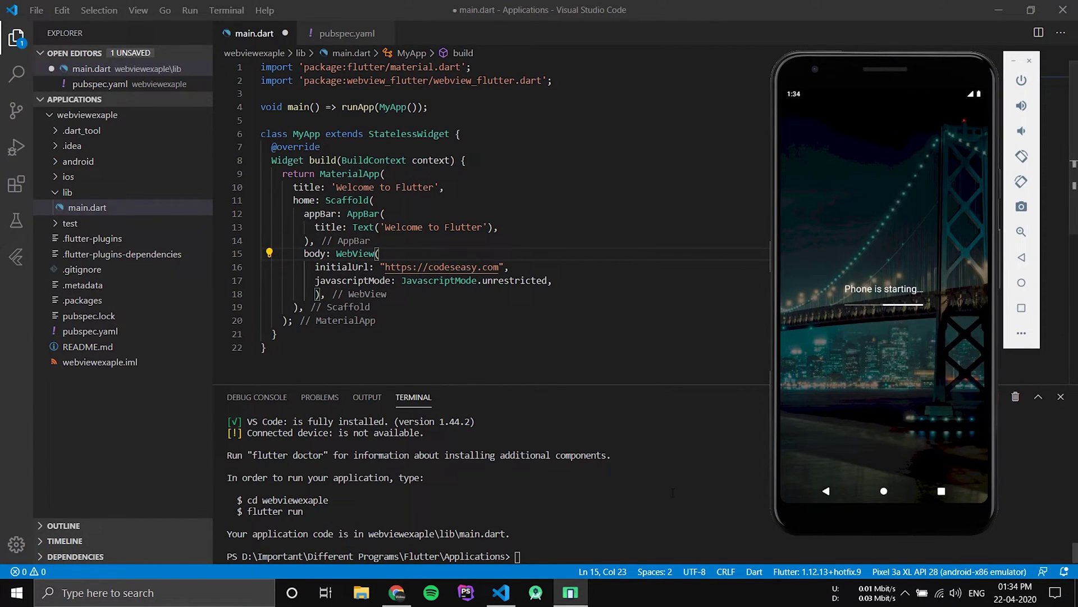
left_click(642, 542)
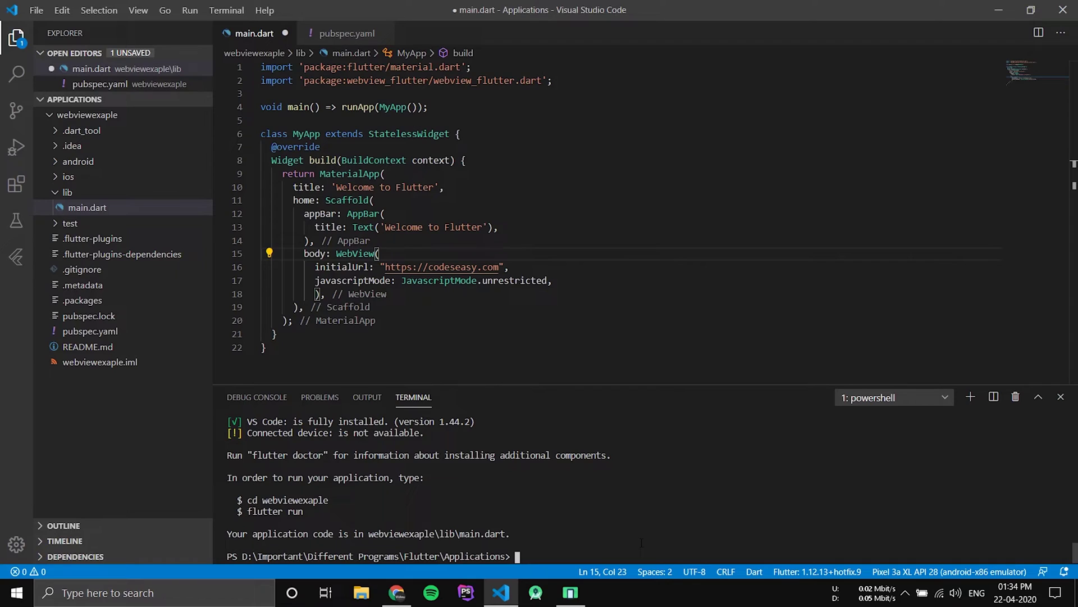
type("cd ")
type("webviewexample")
- Change the terminal into the webviewexaple folder, fixing the misspelling, and clear the output
key("Return")
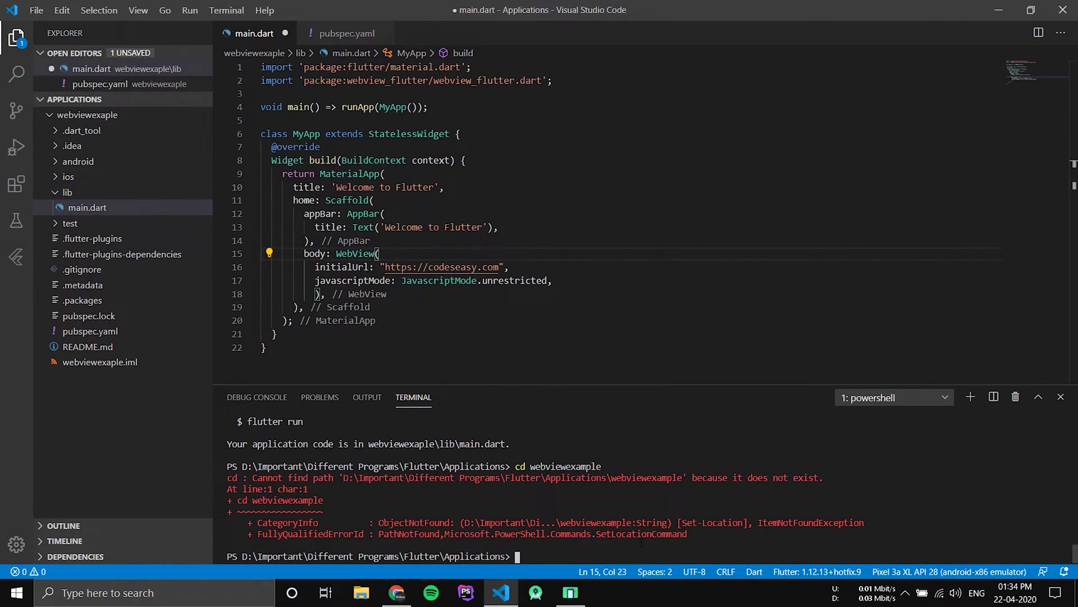
key("Up")
key("BackSpace")
key("BackSpace")
key("BackSpace")
type("ple")
key("Return")
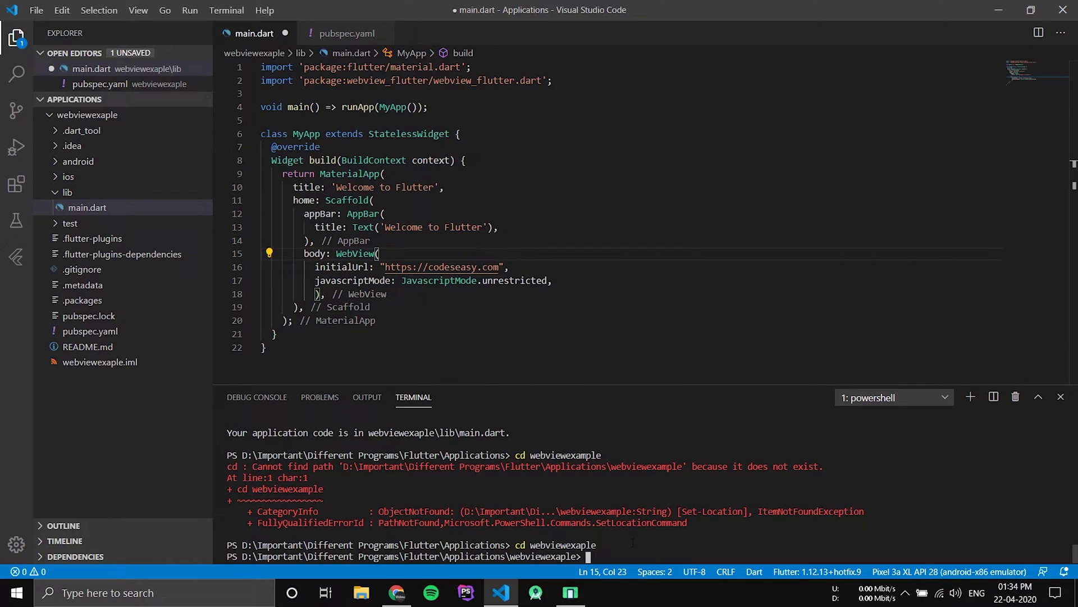
type("clear")
key("Return")
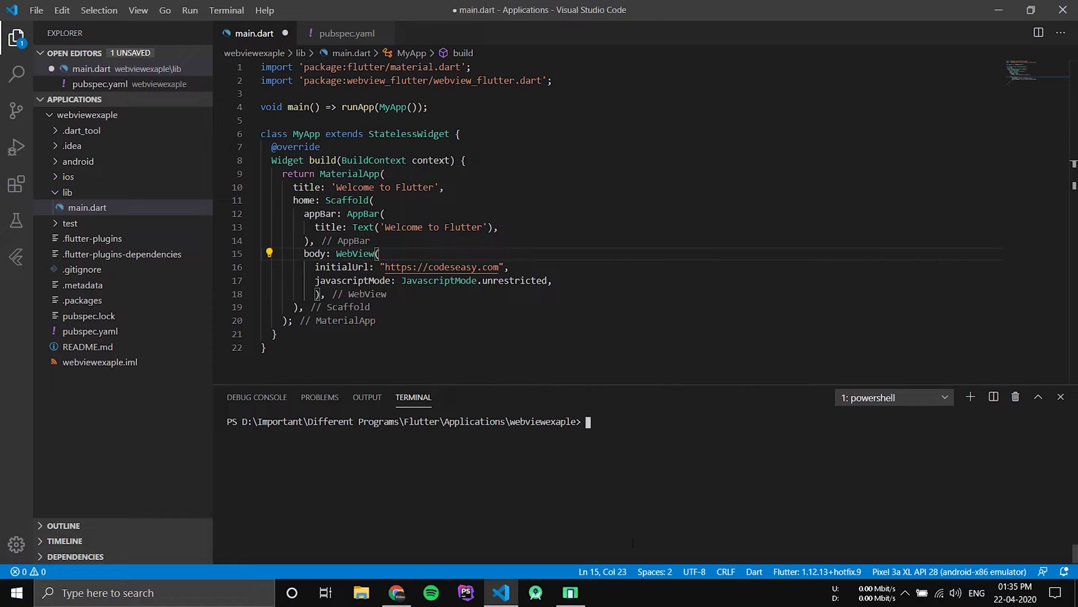
type("f")
type("lutter ")
type("run")
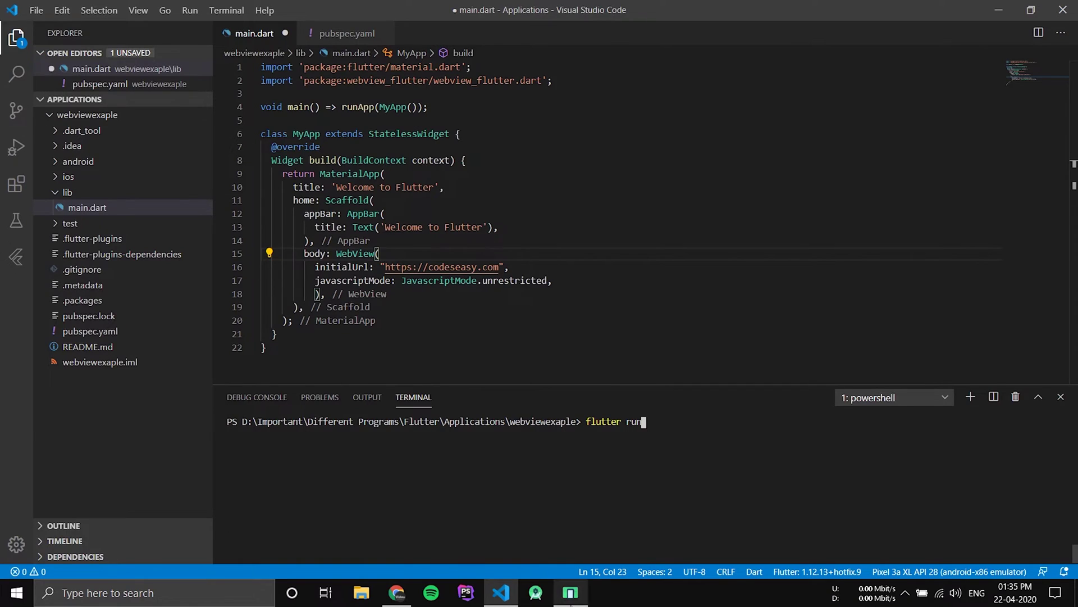
- Run flutter run and watch the default counter demo launch on the Pixel emulator
left_click(678, 428)
key("Return")
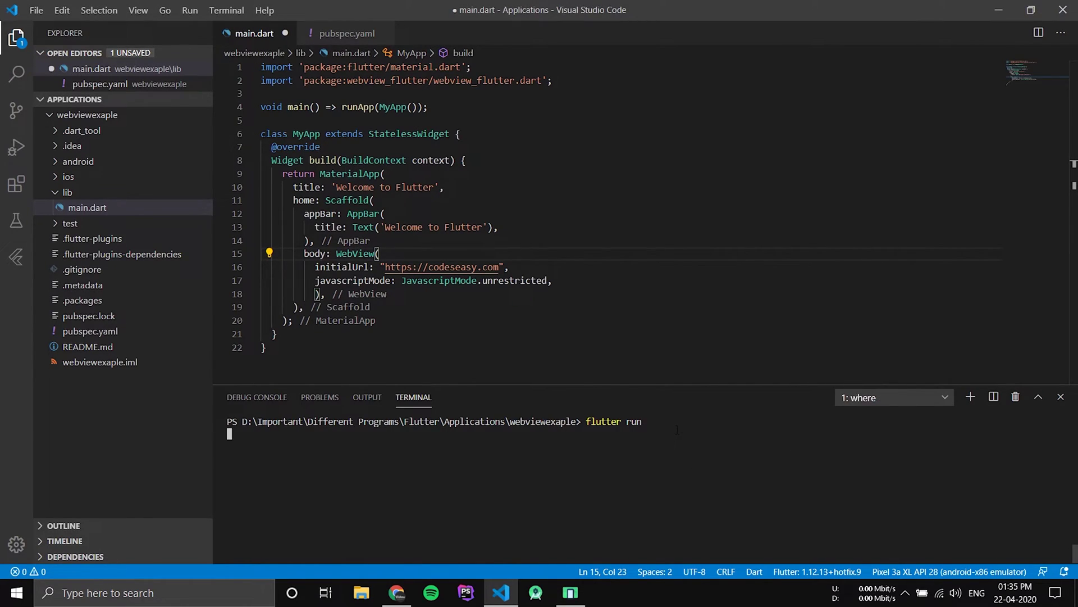
left_click(570, 593)
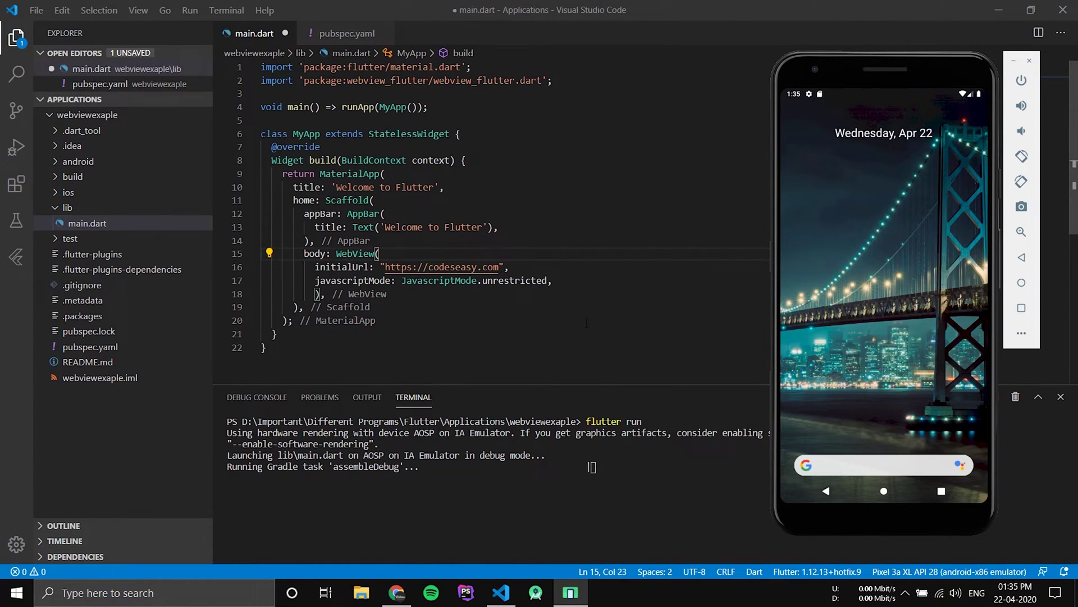
key("alt+Tab")
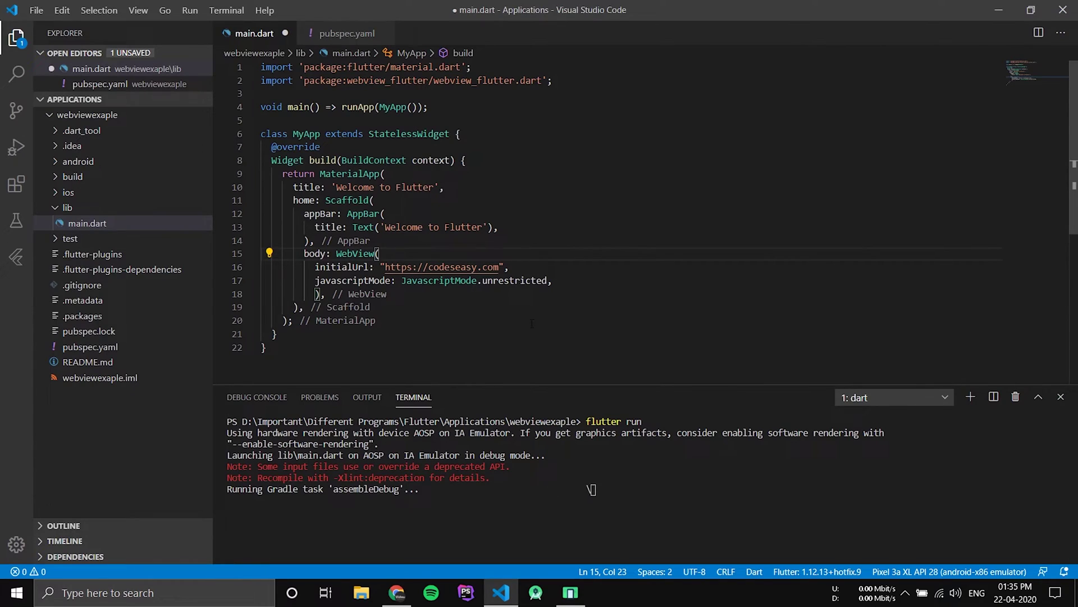
key("alt+Tab")
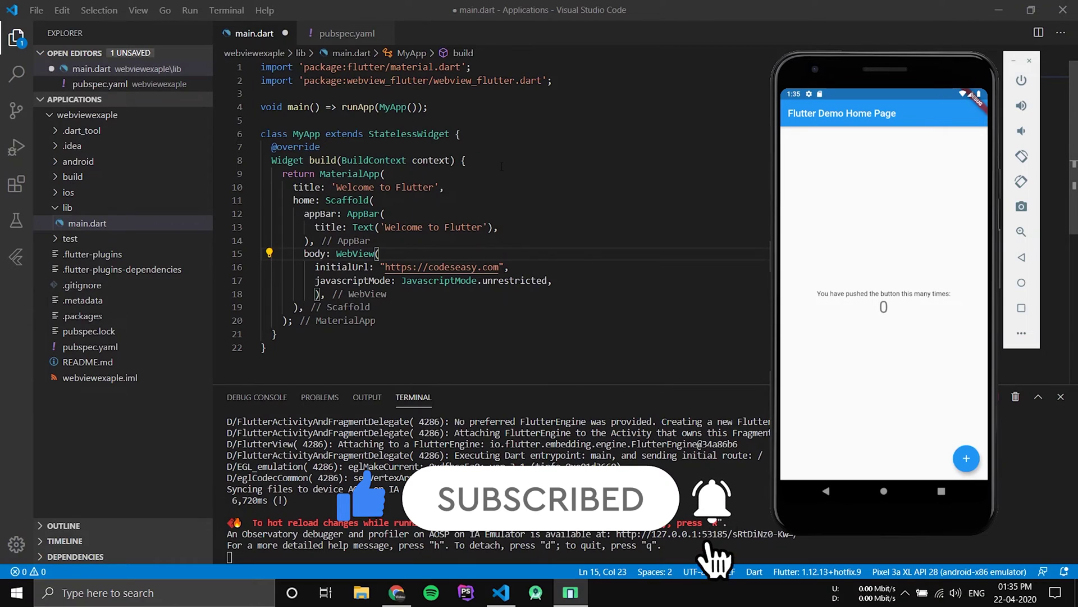
left_click(485, 162)
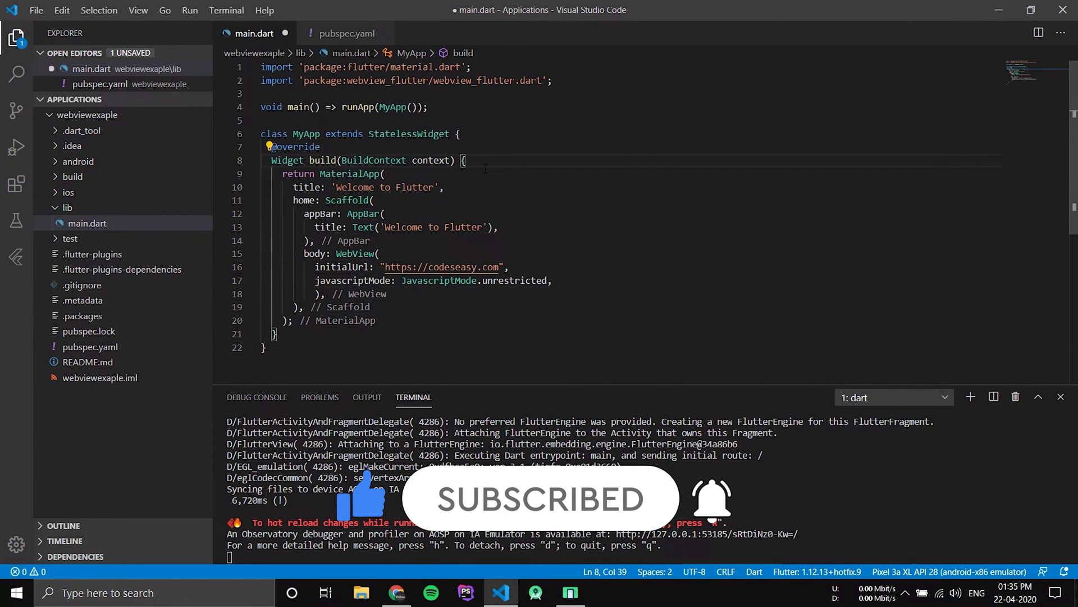
- Save main.dart and check the emulator app reloads showing the Codes Easy website
key("ctrl+s")
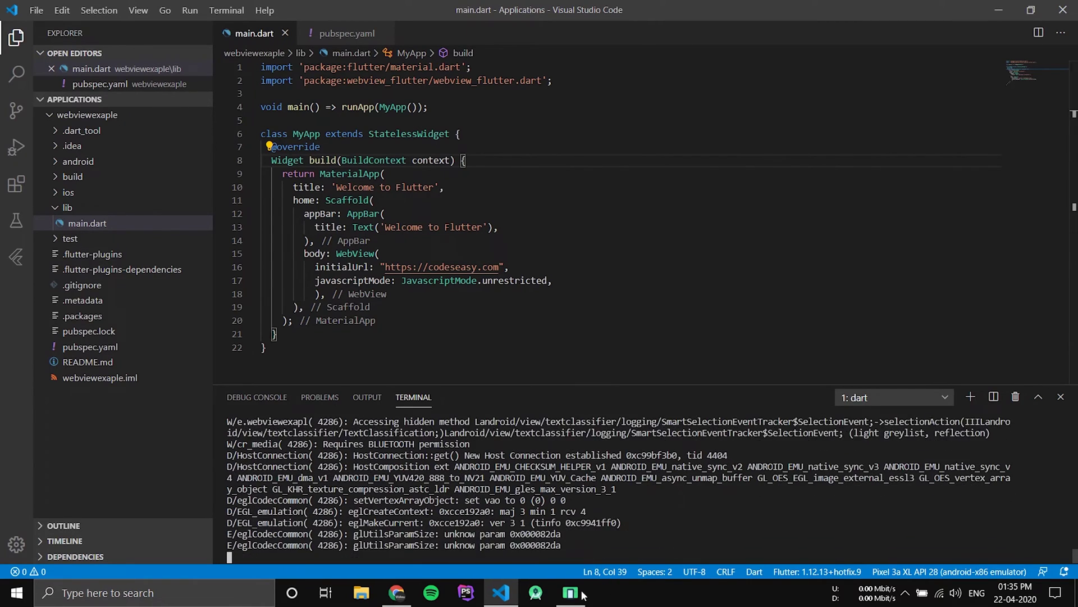
left_click(570, 593)
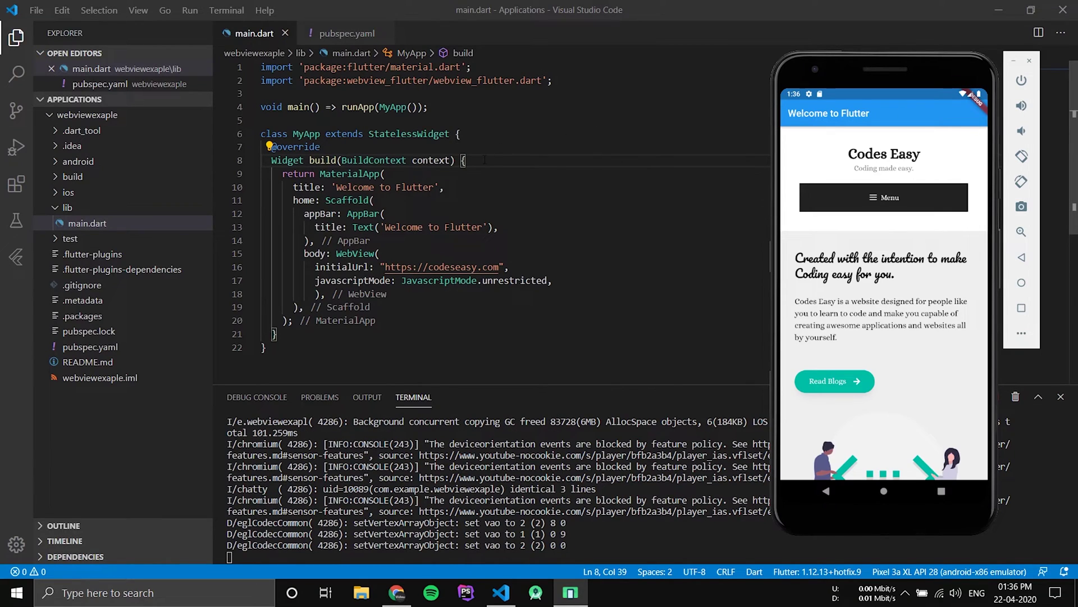
left_click(396, 174)
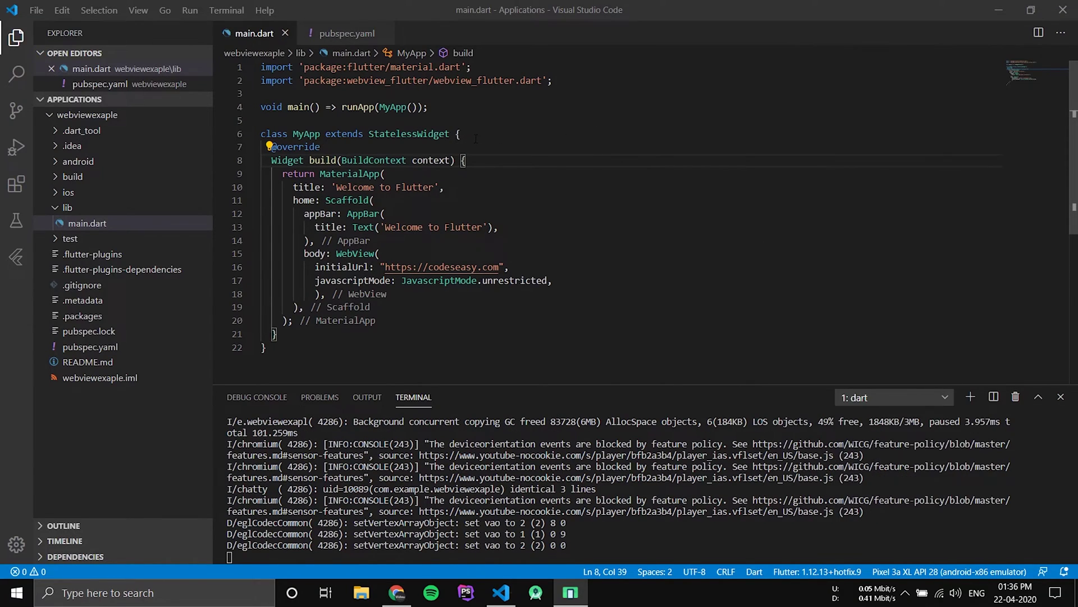
- Add debugShowCheckedModeBanner: false as the first MaterialApp property, above the title
key("Return")
type("de")
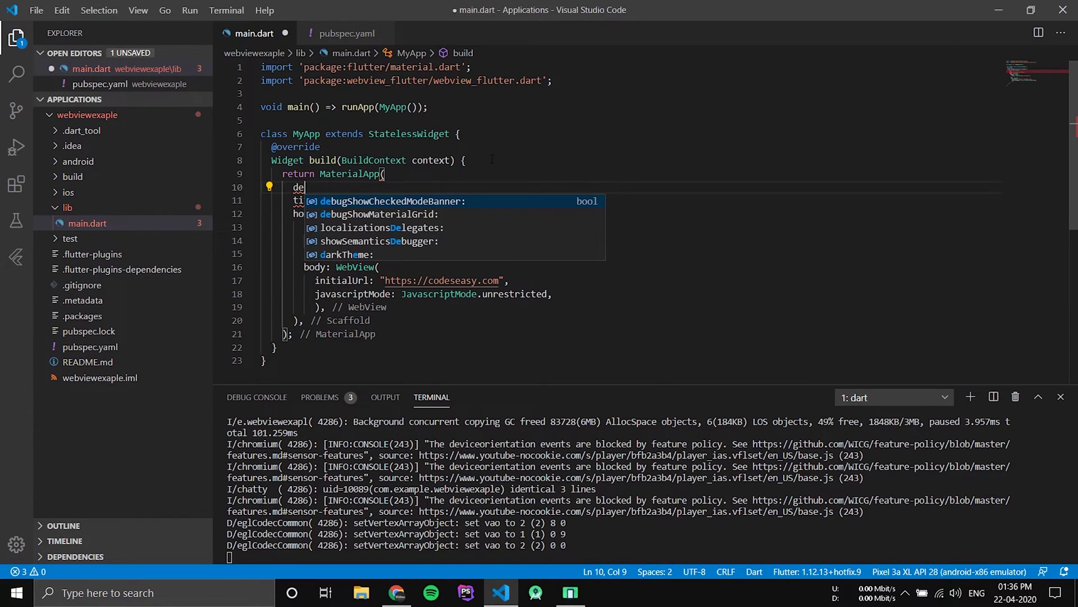
key("Return")
type("f,")
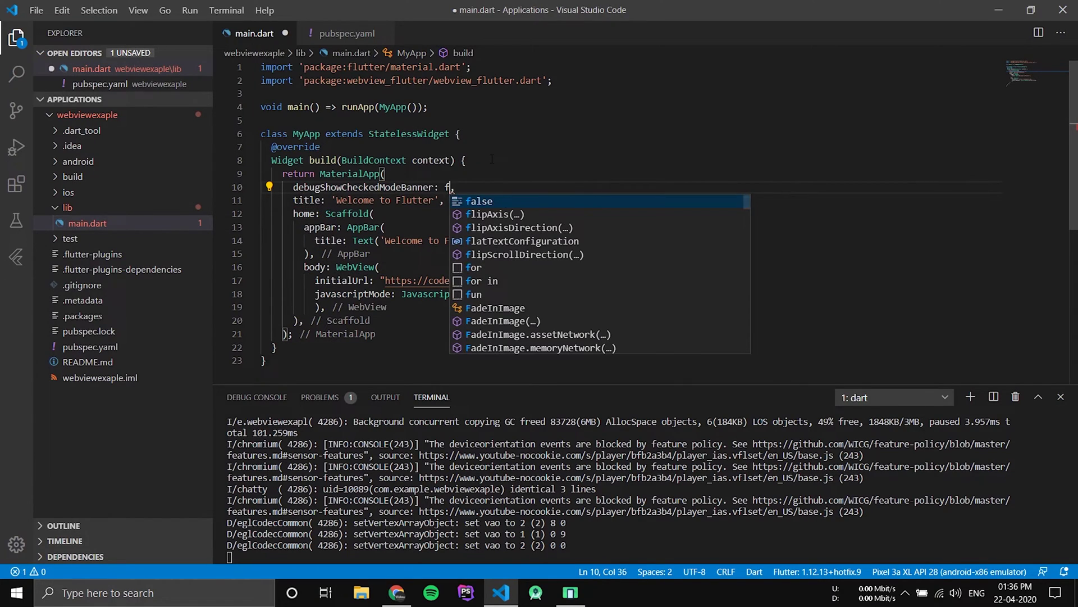
key("Return")
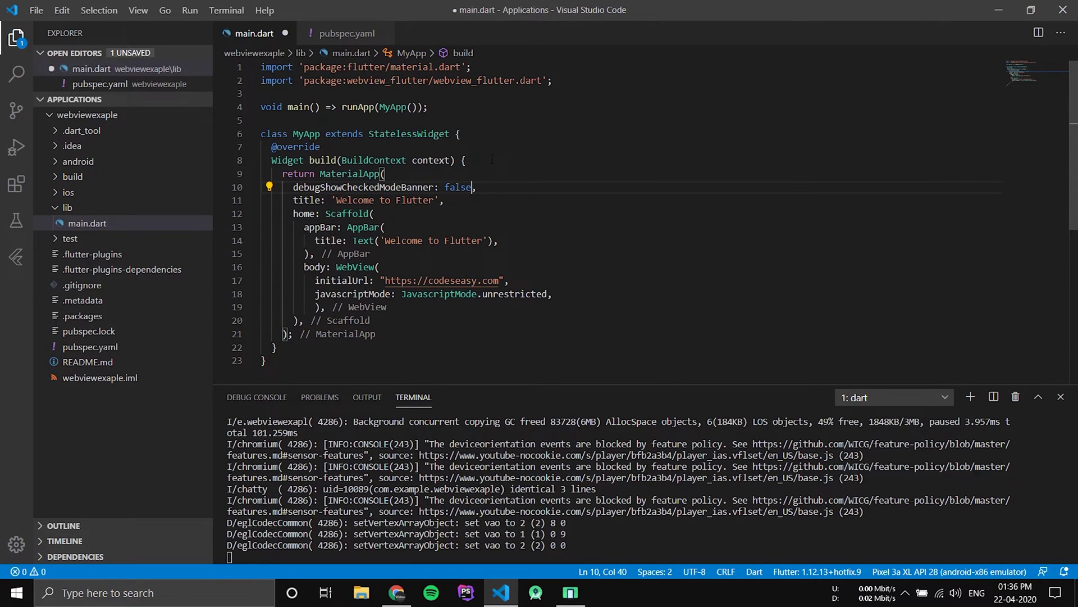
double_click(364, 187)
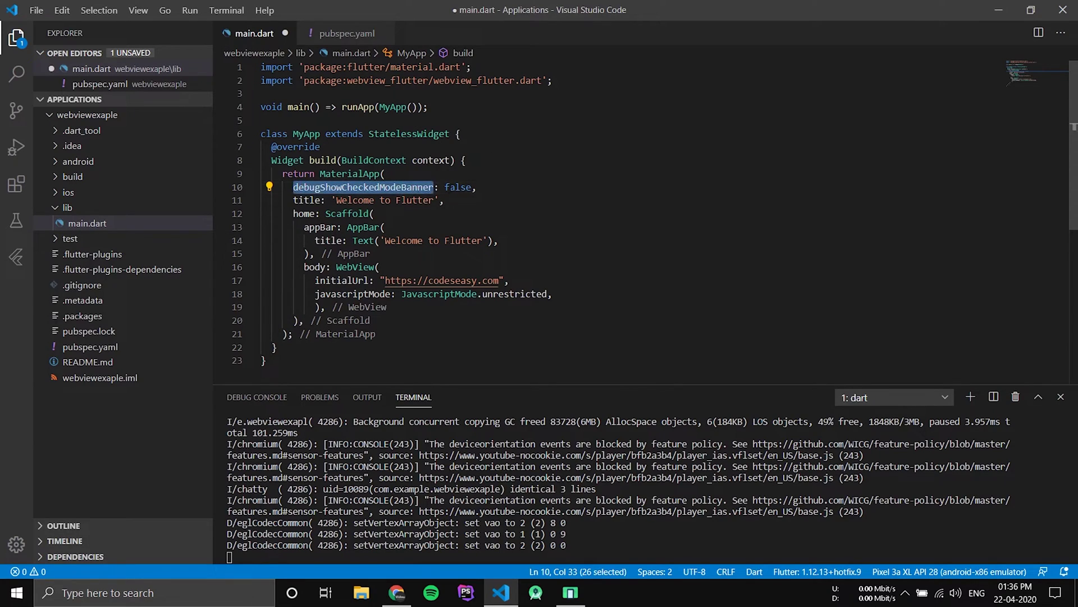
double_click(457, 187)
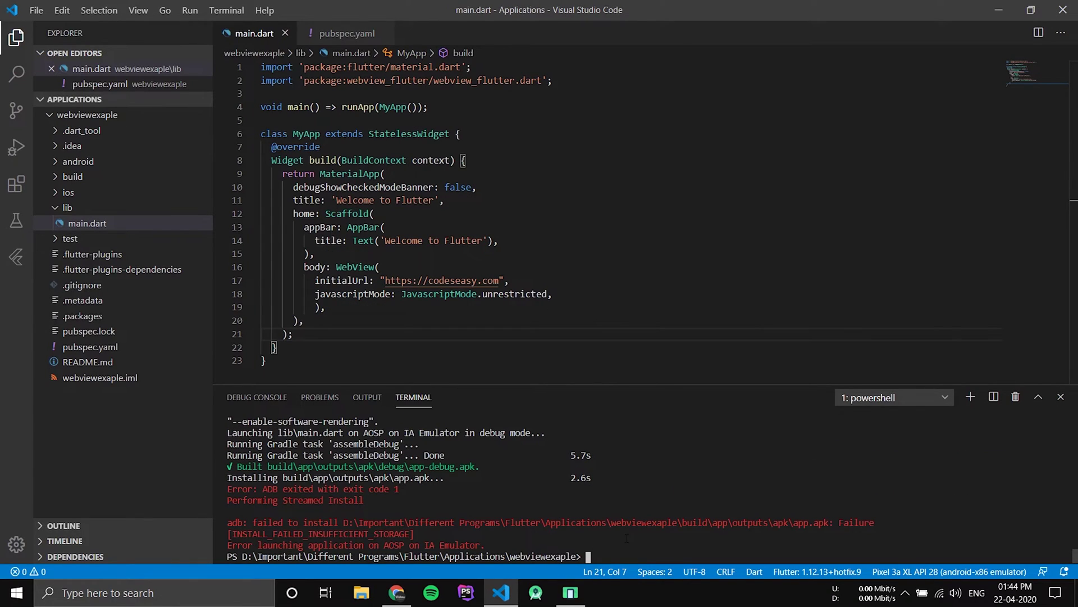
type("flutter run")
- Rerun flutter run and view the Codes Easy site on the emulator without the debug banner
key("Return")
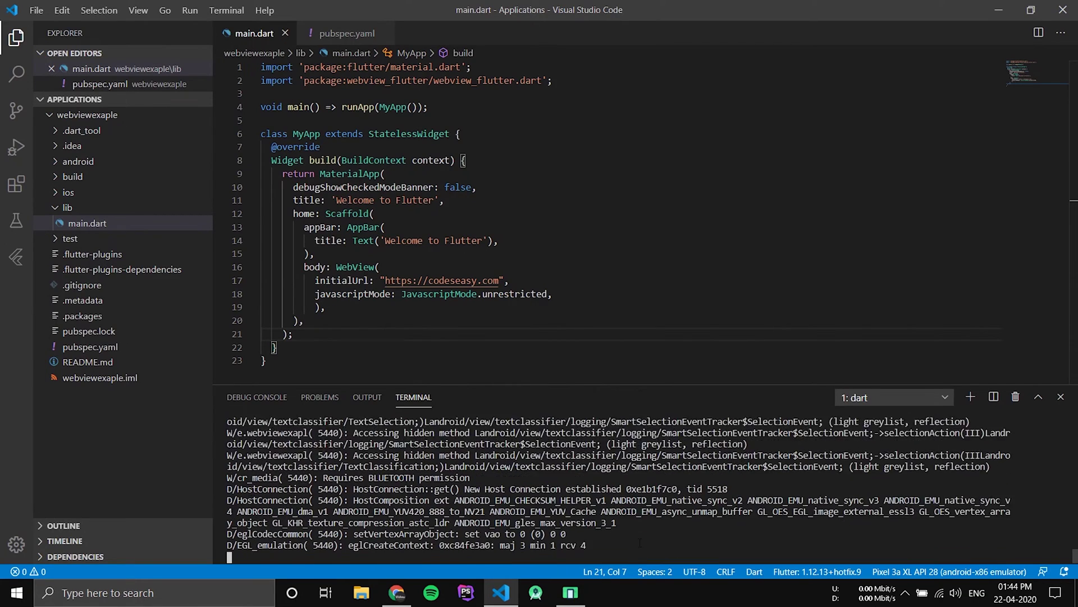
left_click(583, 594)
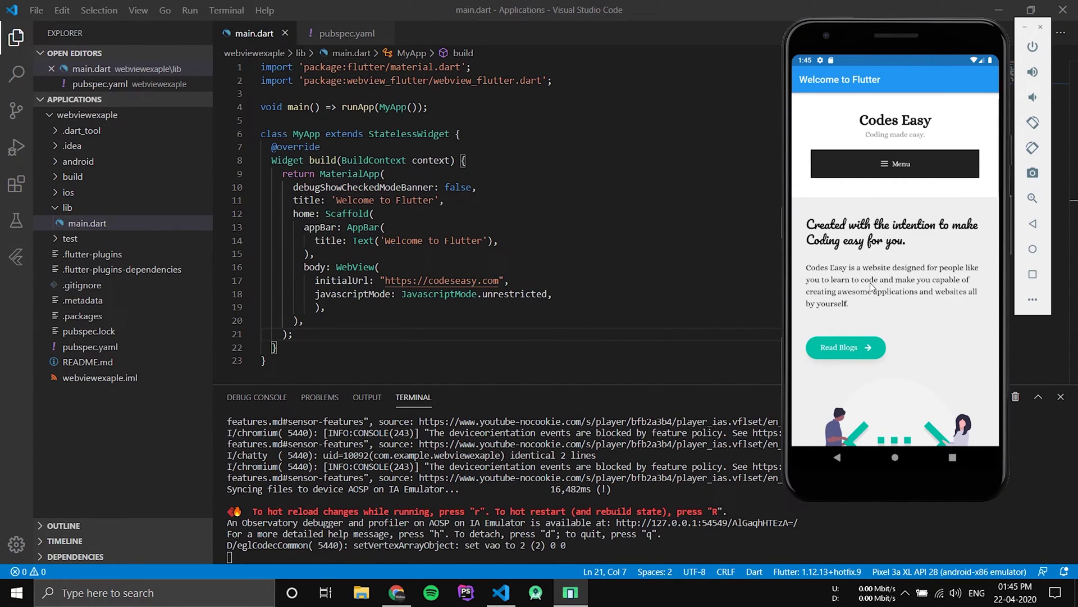
scroll(893, 336, "down", 3)
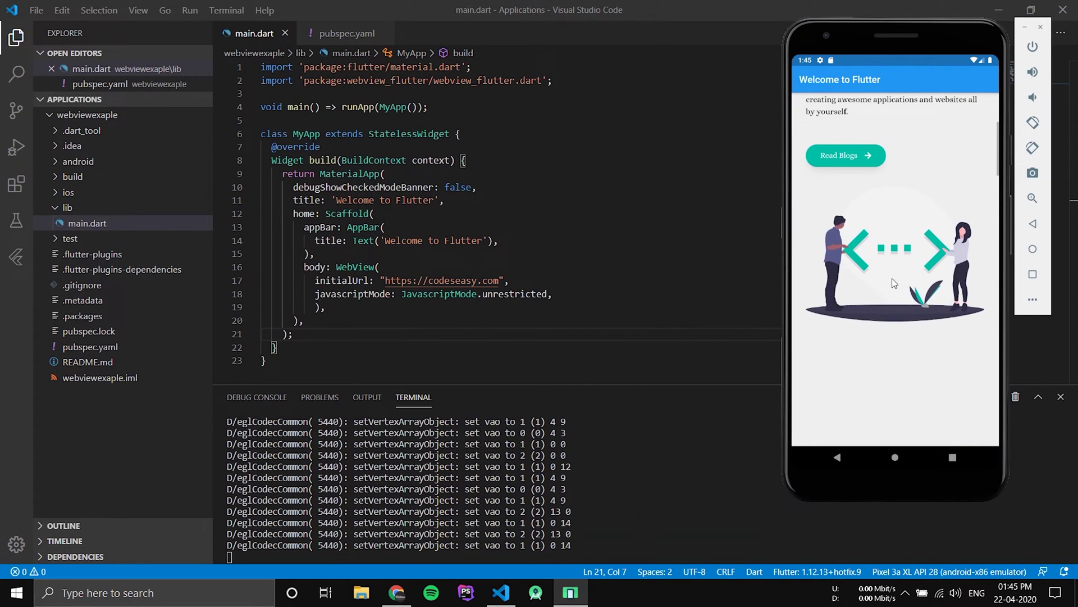
scroll(891, 173, "down", 2)
scroll(913, 250, "up", 4)
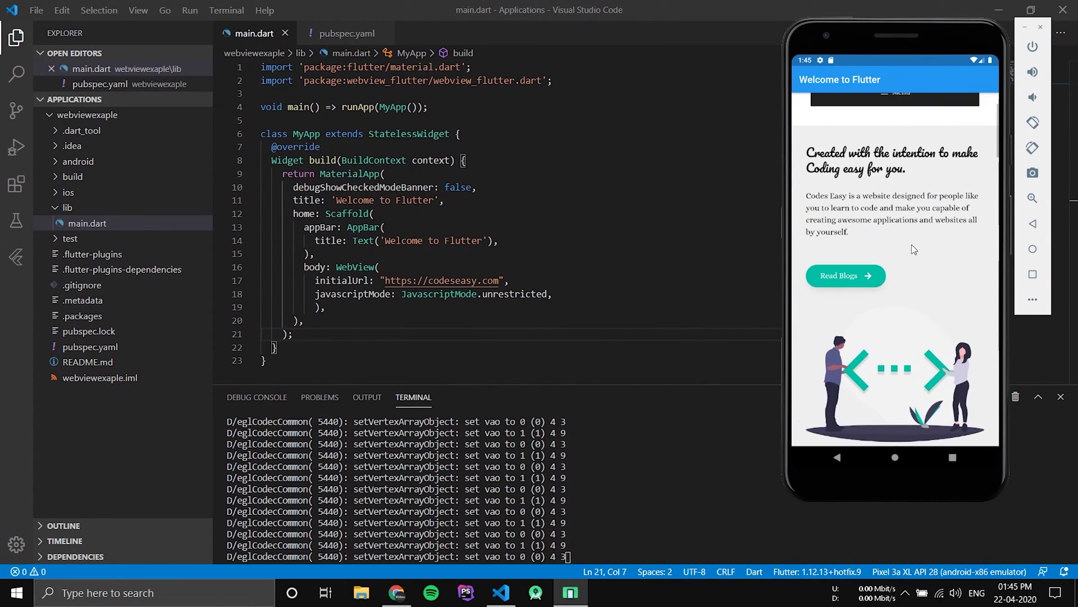
scroll(938, 357, "up", 2)
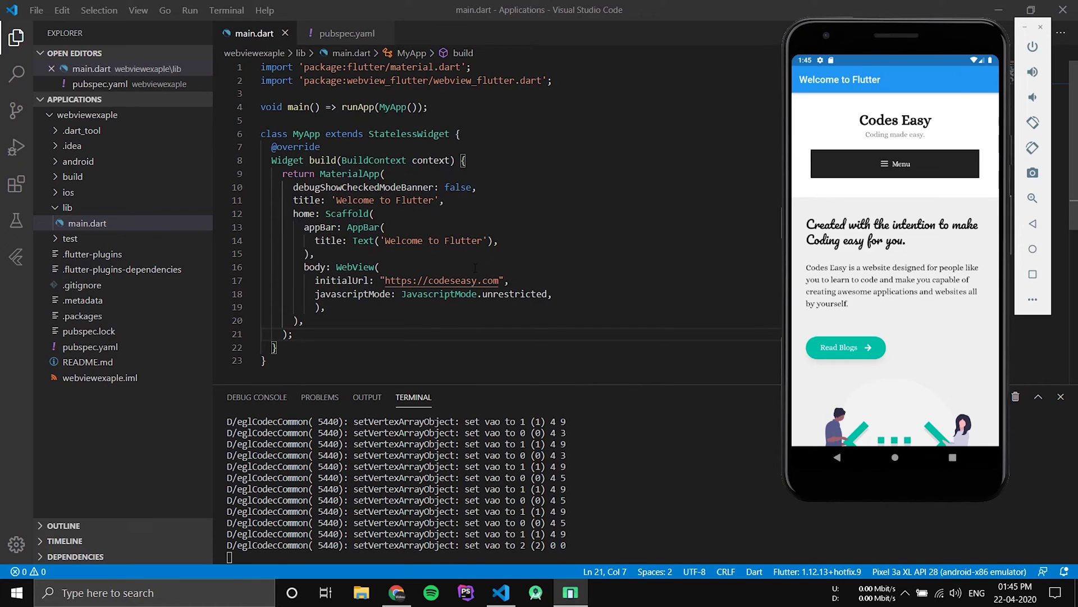
- Return focus to main.dart's WebView code, putting the editor in front of the emulator
left_click(476, 268)
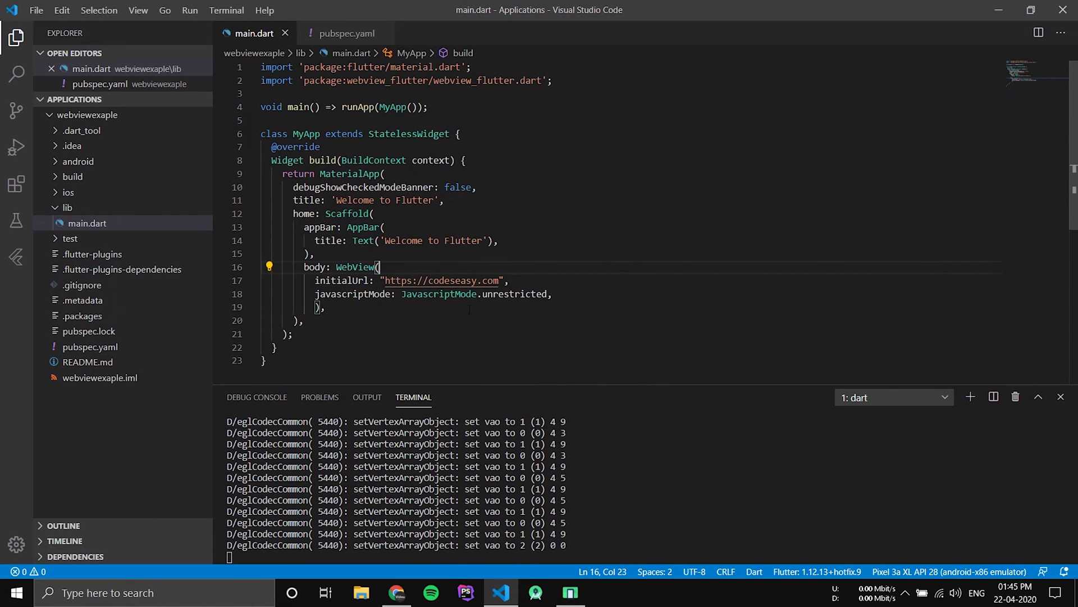